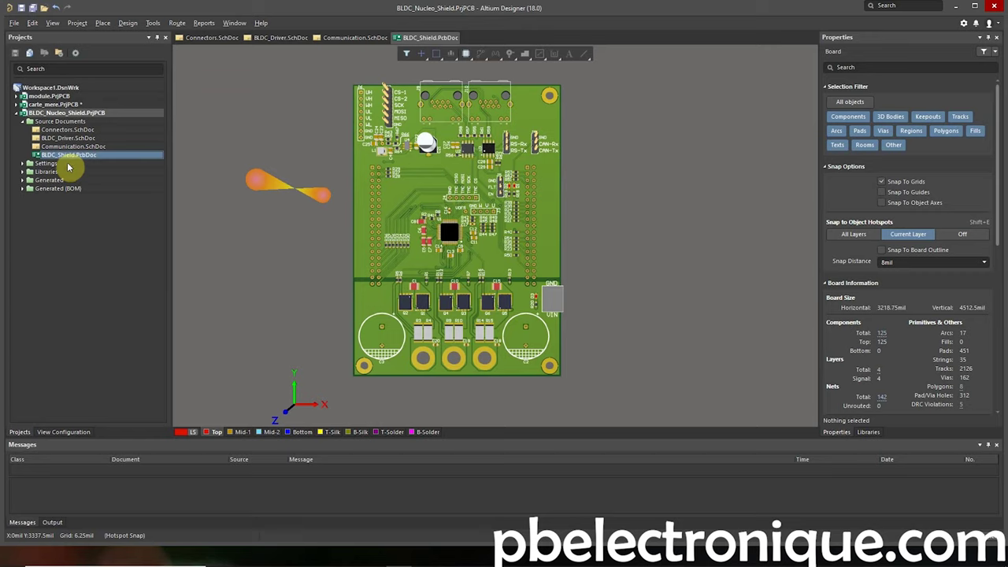
Reveal the existing Output Job Files under Settings and add a new Output Job File to the project
left_click(24, 164)
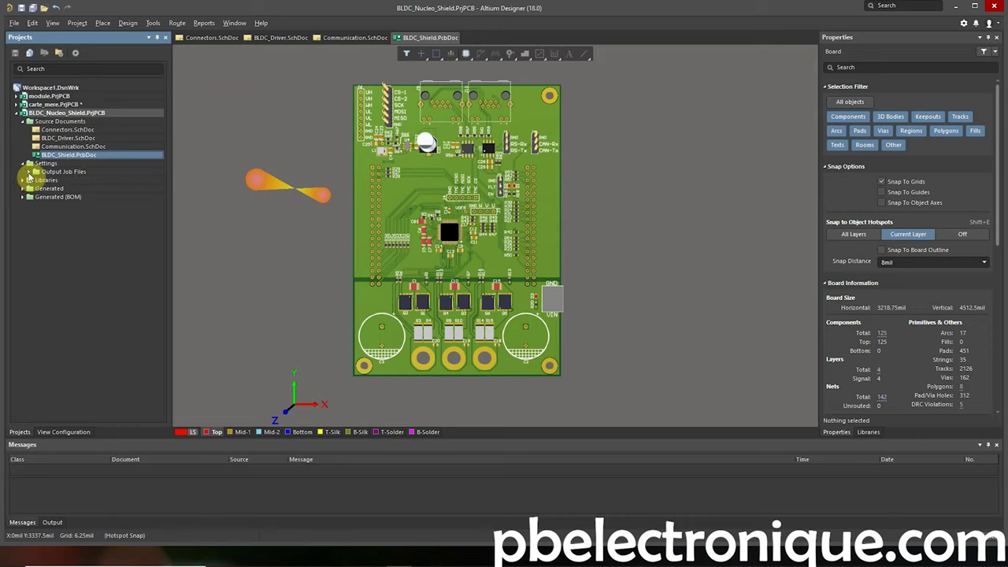
left_click(28, 172)
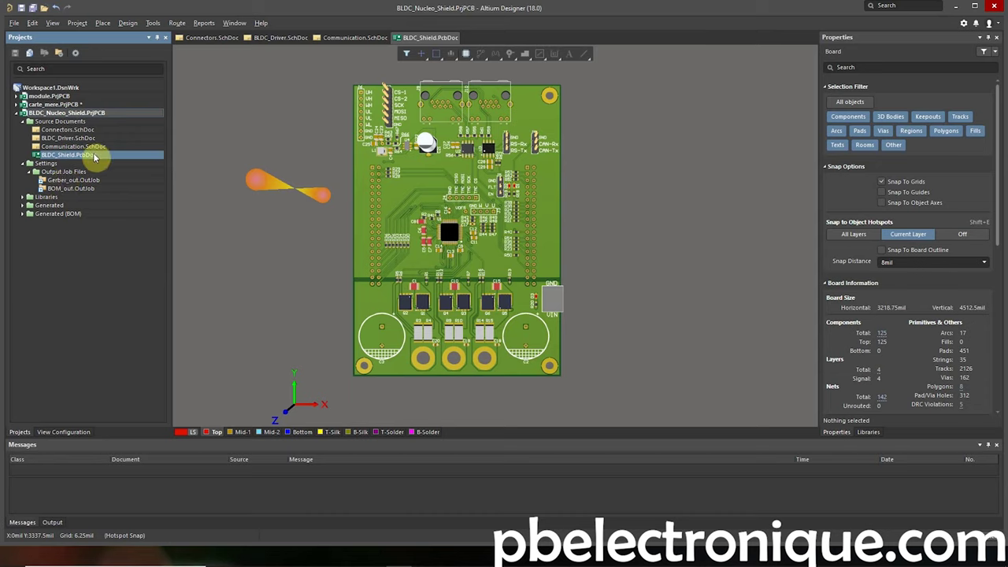
right_click(98, 116)
mouse_move(143, 135)
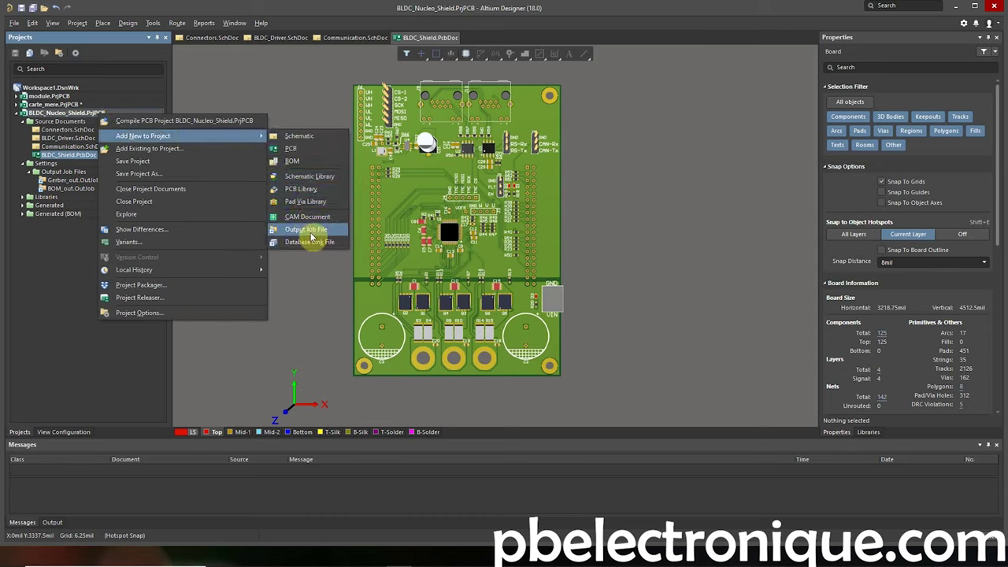
left_click(306, 230)
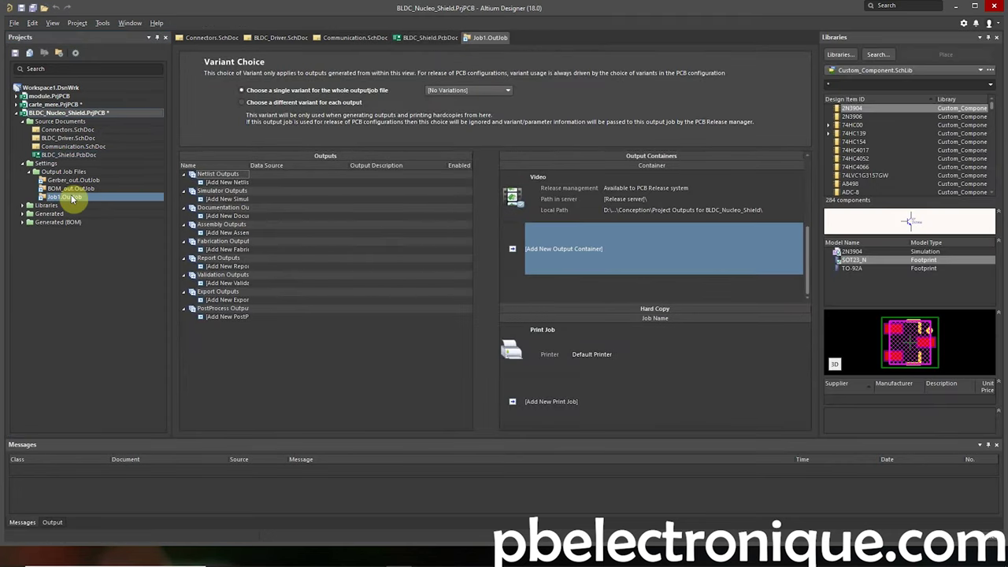
Widen the Name and Data Source columns of the outputs list and close the Libraries panel
left_click_drag(249, 166, 286, 164)
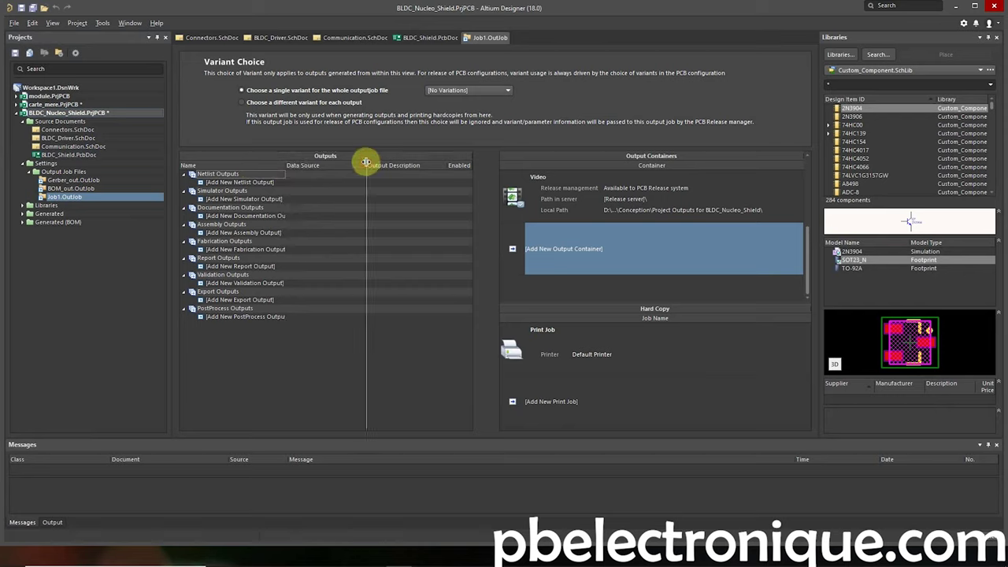
left_click_drag(366, 162, 344, 165)
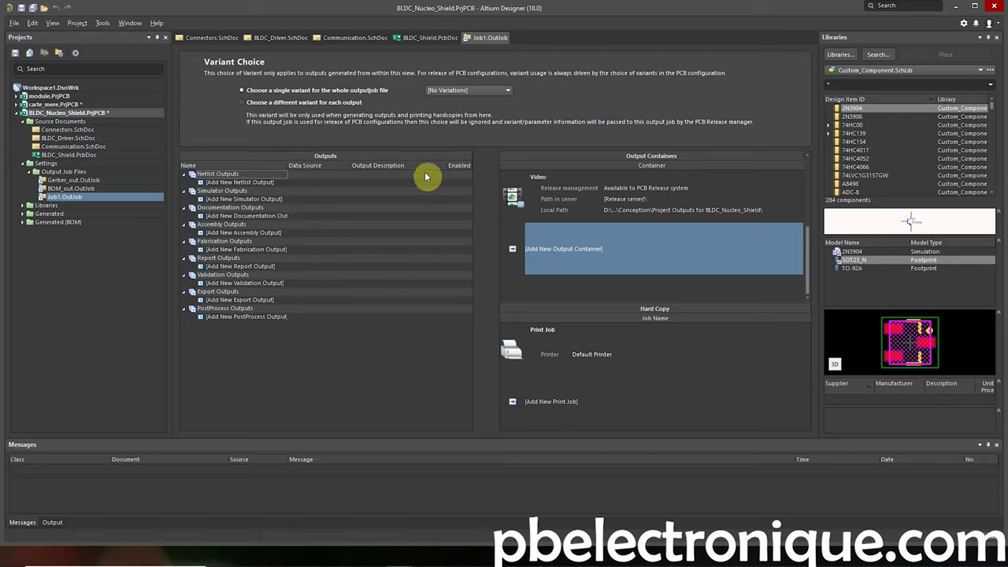
left_click_drag(447, 164, 417, 165)
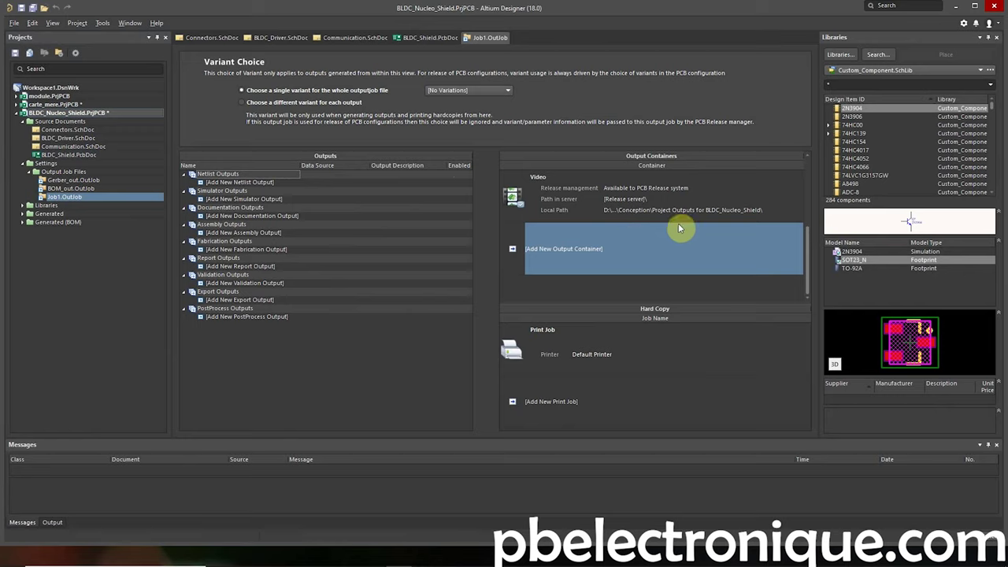
scroll(586, 240, "up", 2)
scroll(580, 219, "down", 2)
scroll(551, 209, "up", 2)
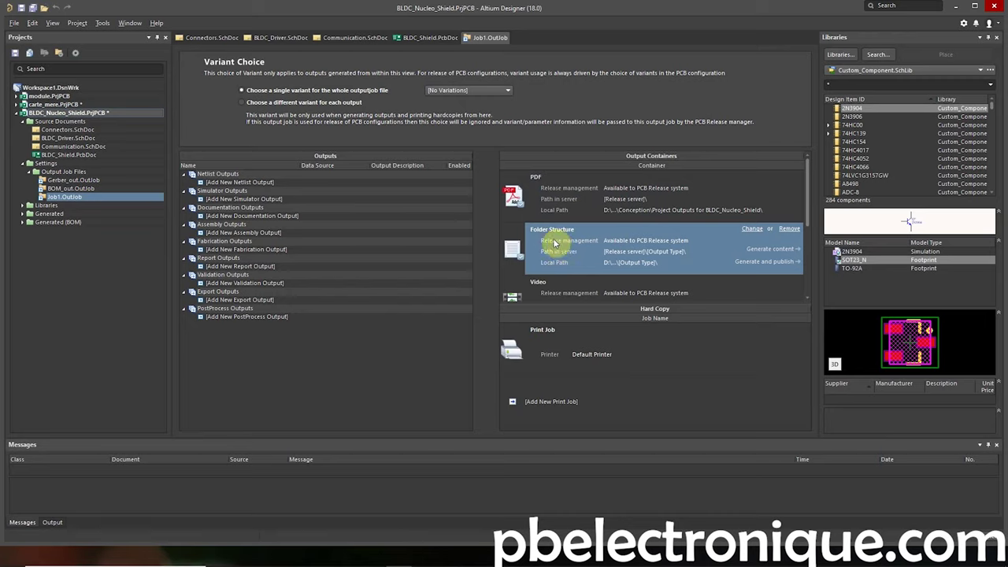
scroll(560, 243, "down", 3)
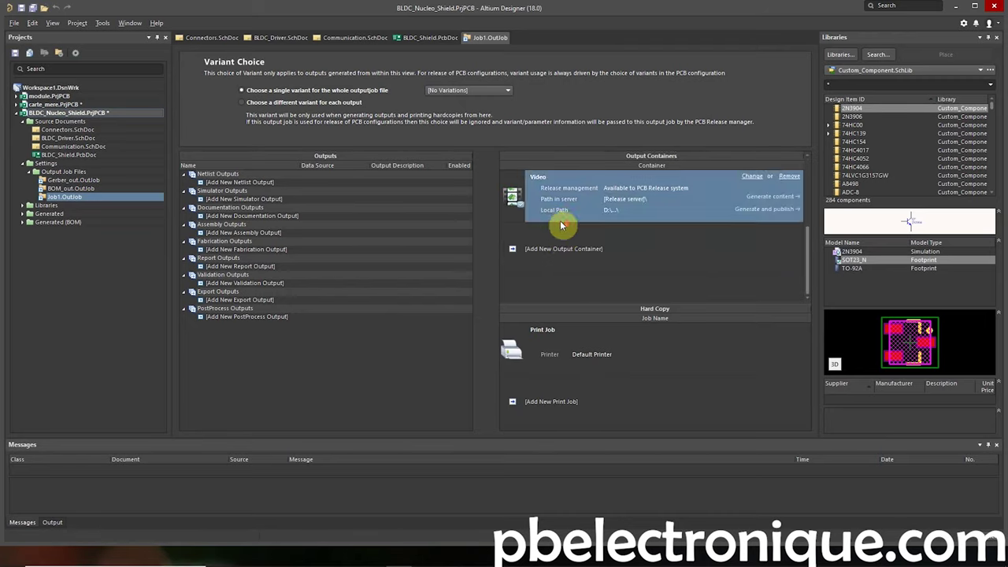
scroll(560, 226, "up", 3)
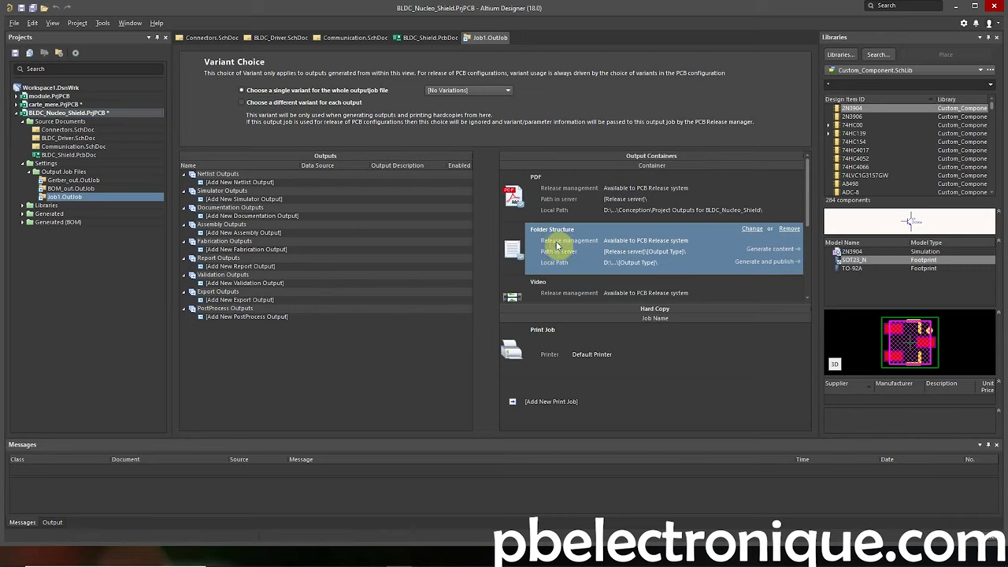
left_click(997, 38)
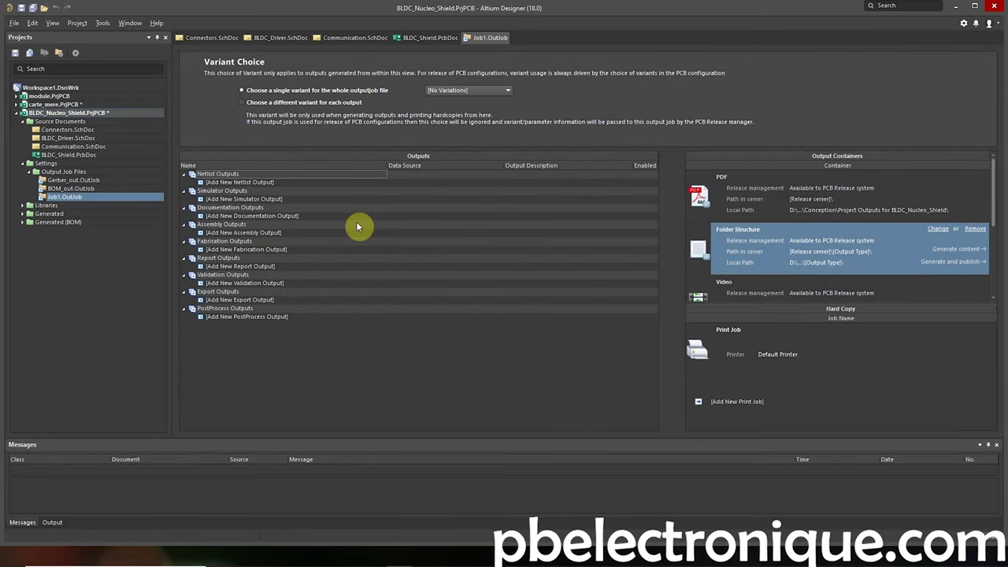
Preview the Netlist, Simulator and Documentation output type menus without adding anything
left_click(271, 185)
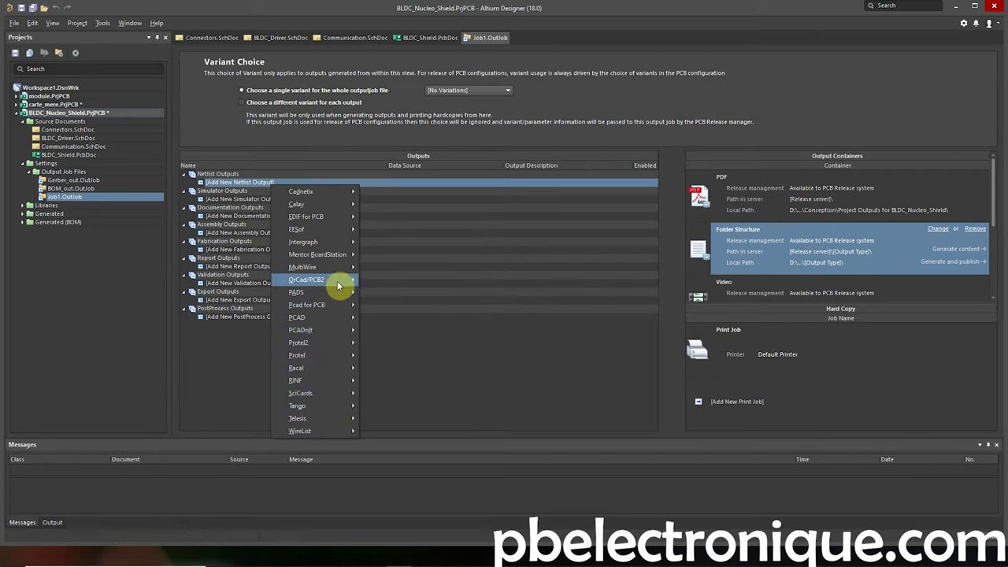
mouse_move(303, 241)
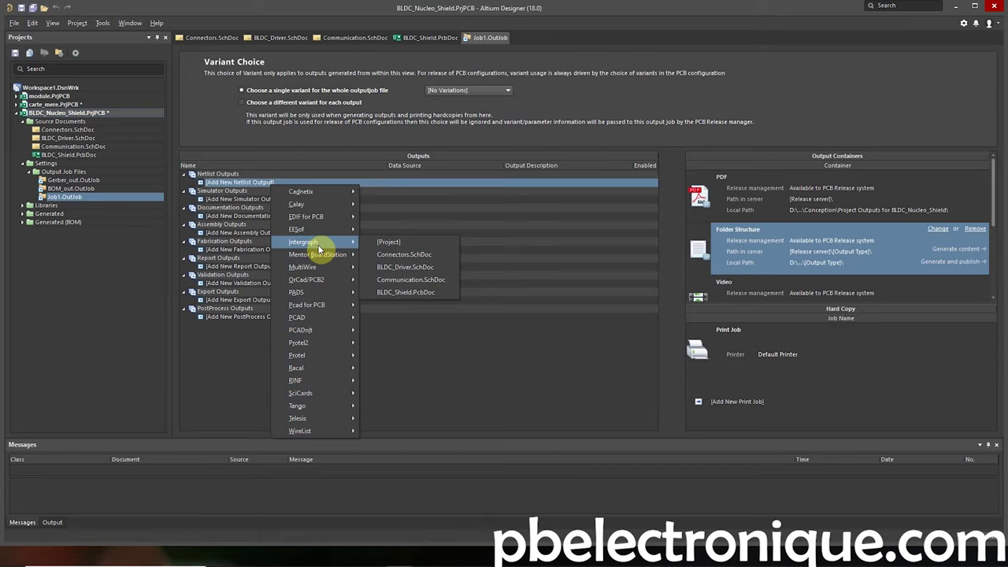
left_click(250, 198)
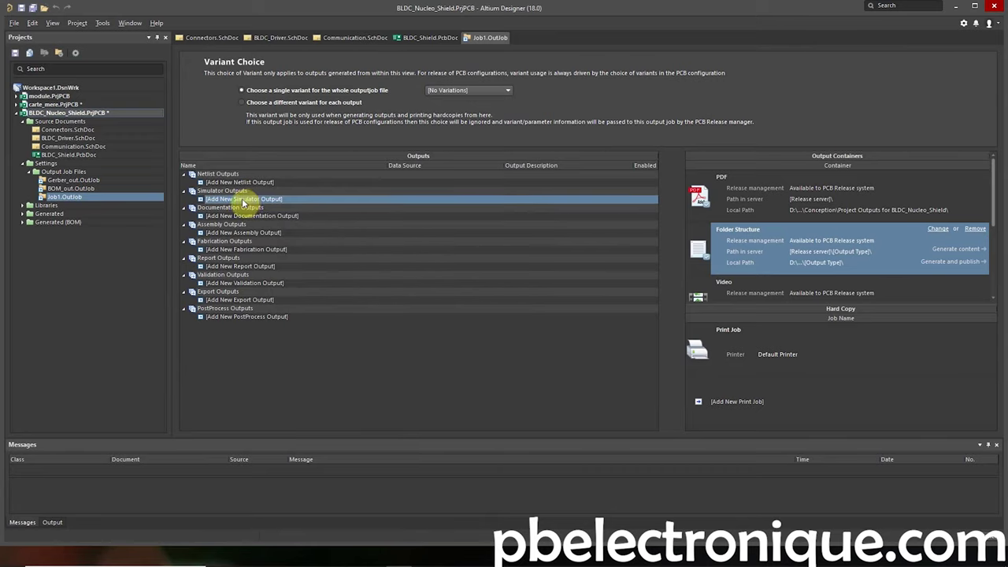
right_click(237, 197)
left_click(227, 199)
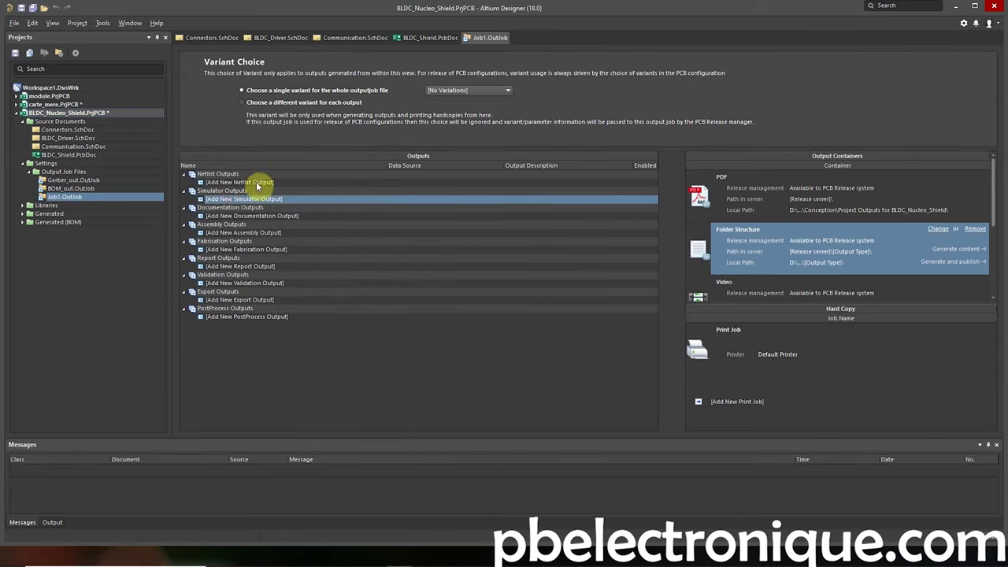
right_click(239, 217)
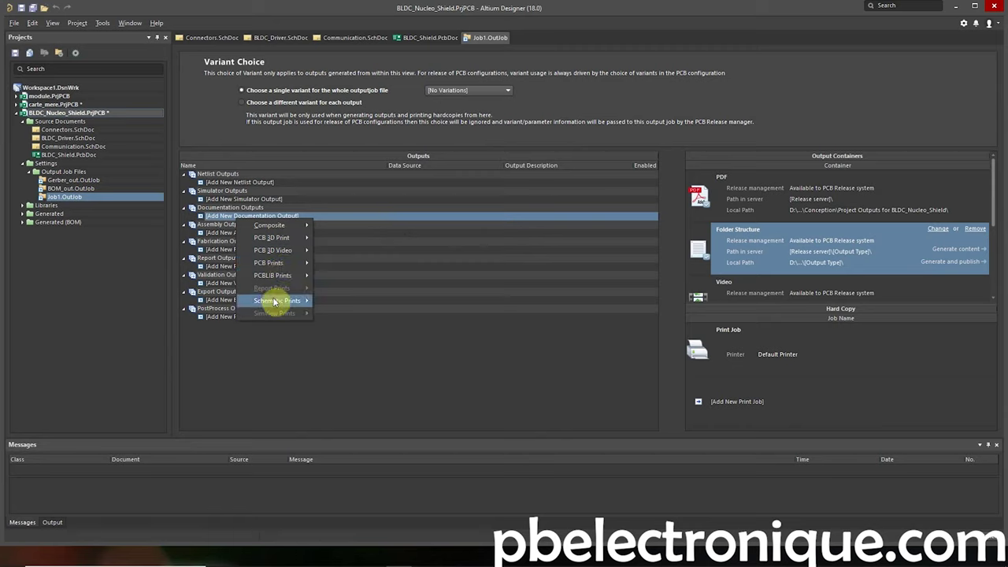
mouse_move(277, 300)
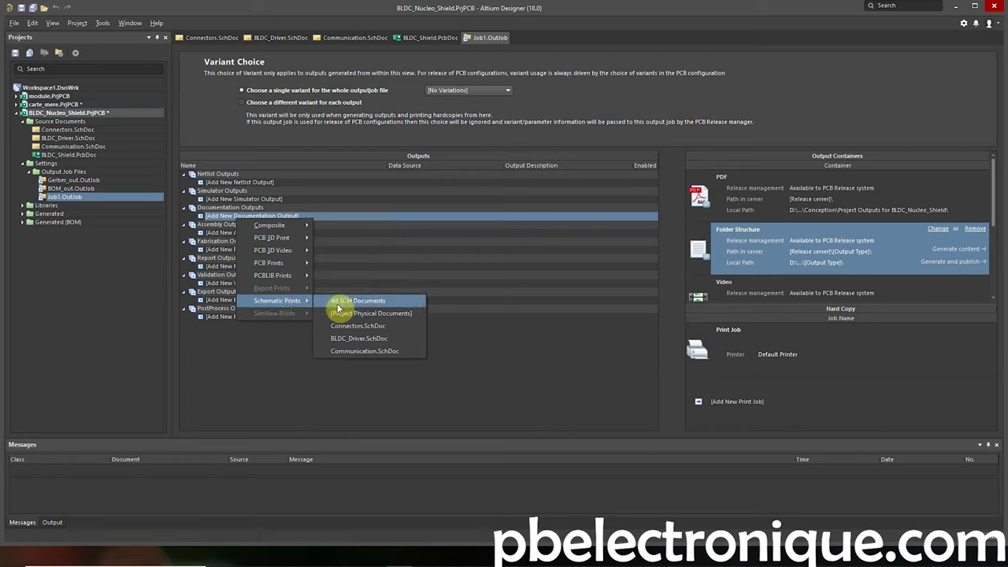
left_click(215, 232)
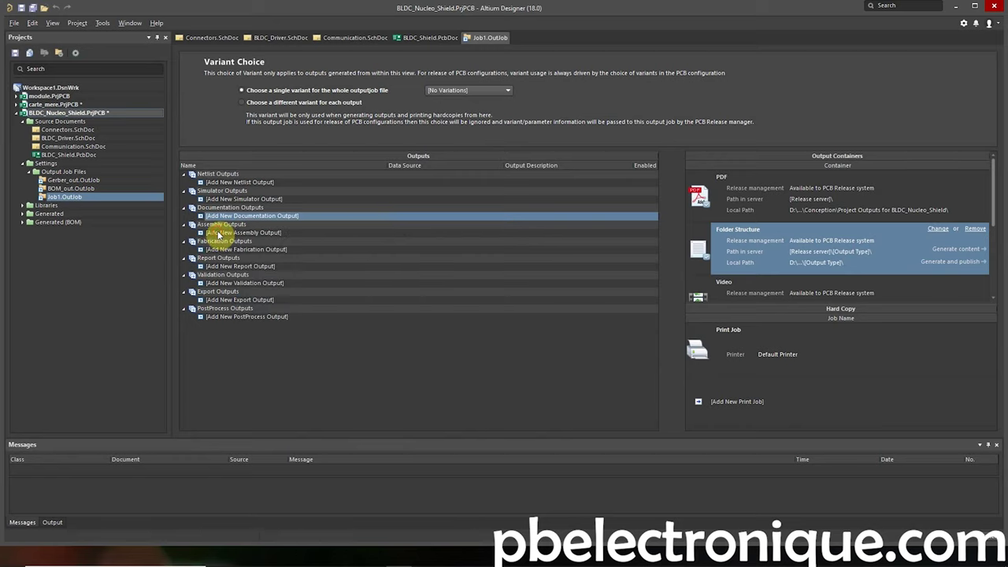
Browse the Assembly, Fabrication and Report output type menus, including Bill of Materials, without adding any
left_click(212, 232)
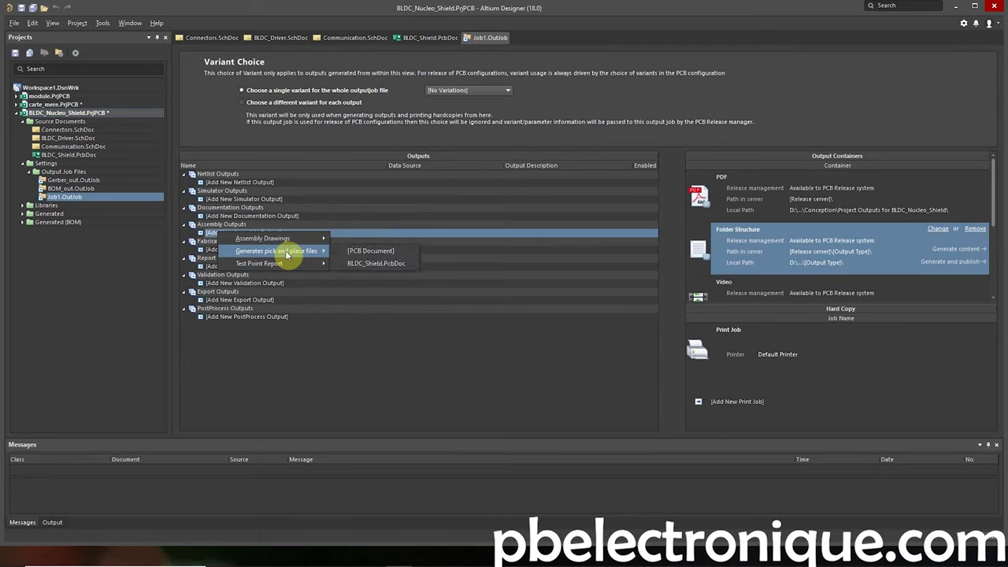
left_click(210, 250)
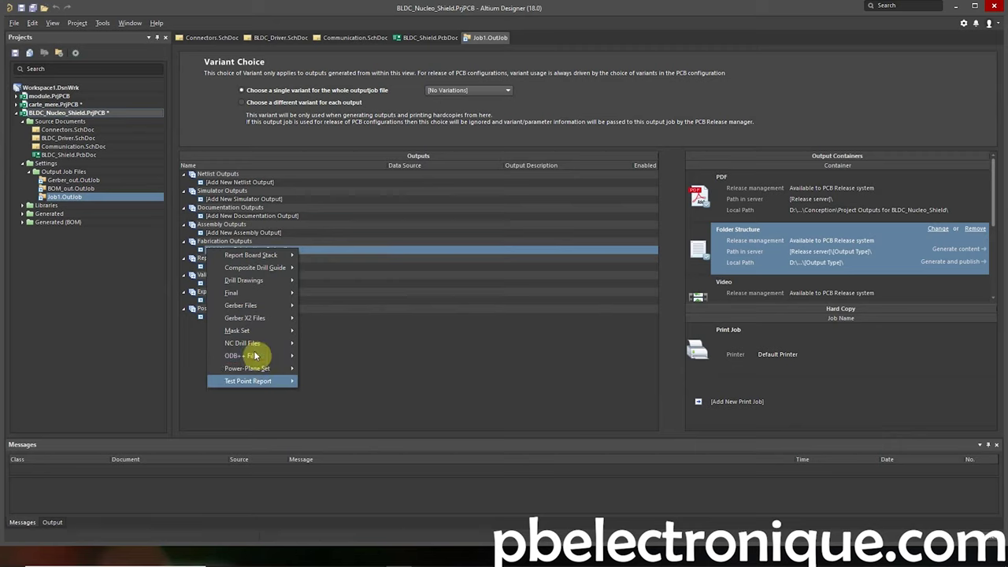
left_click(333, 337)
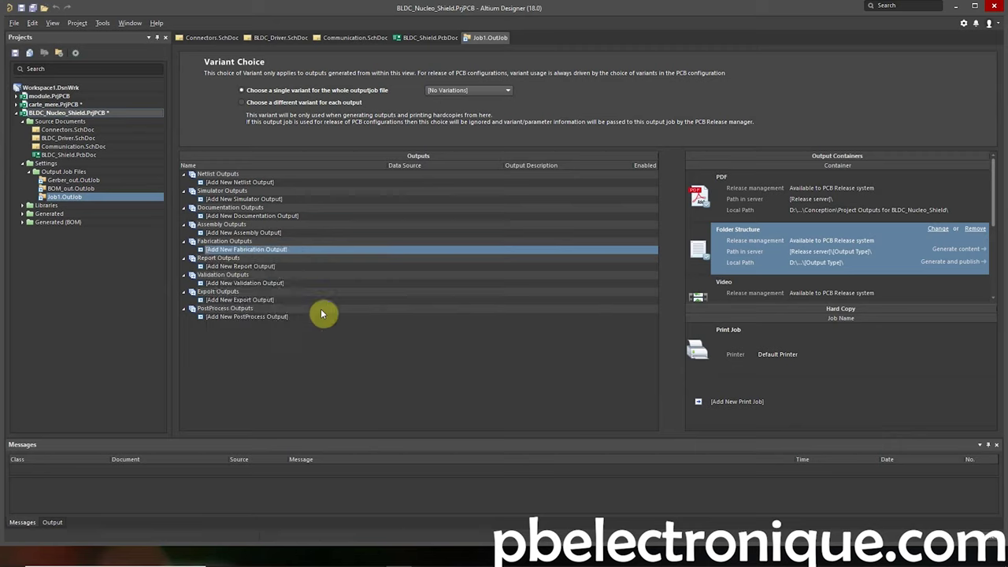
right_click(228, 267)
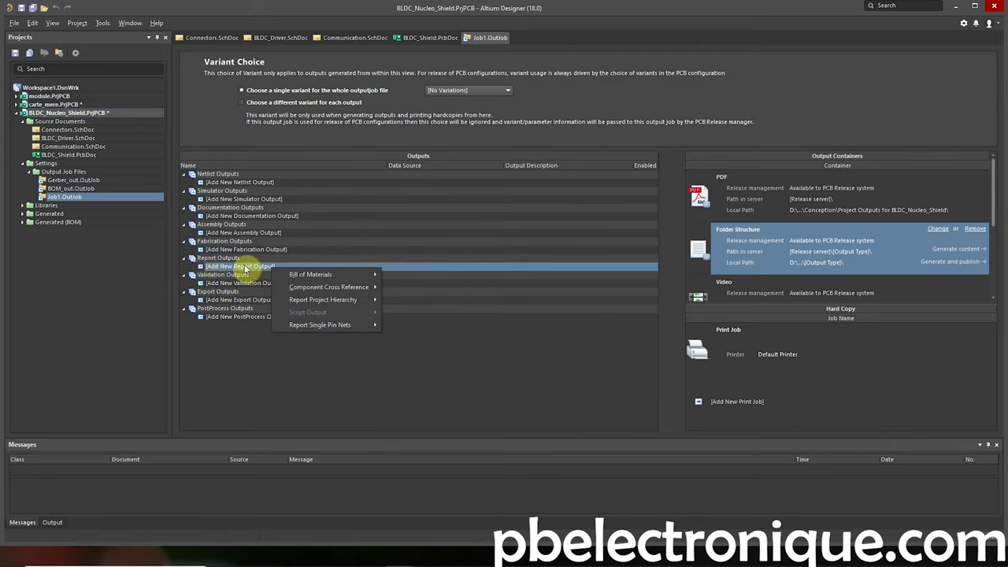
mouse_move(322, 274)
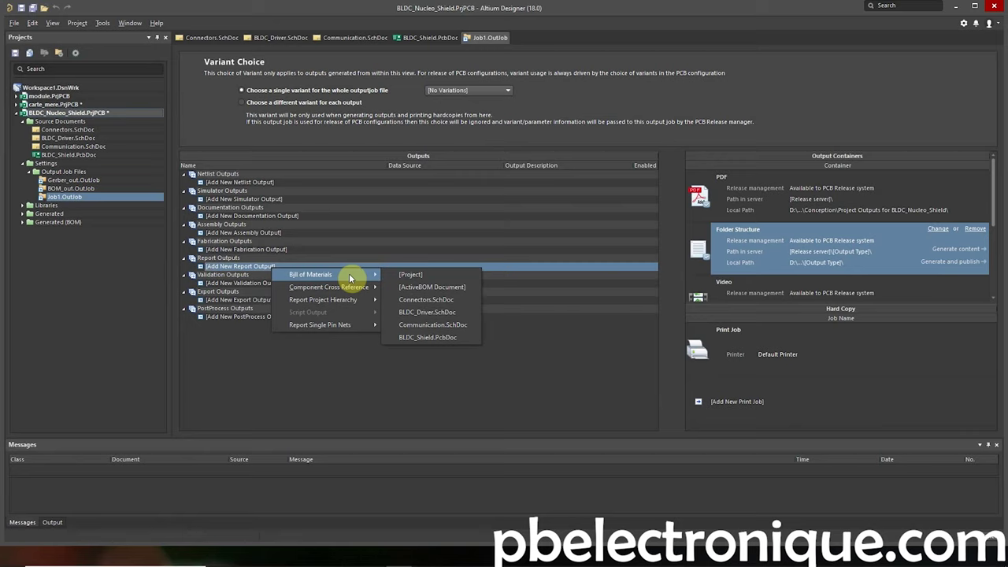
key("Escape")
right_click(224, 282)
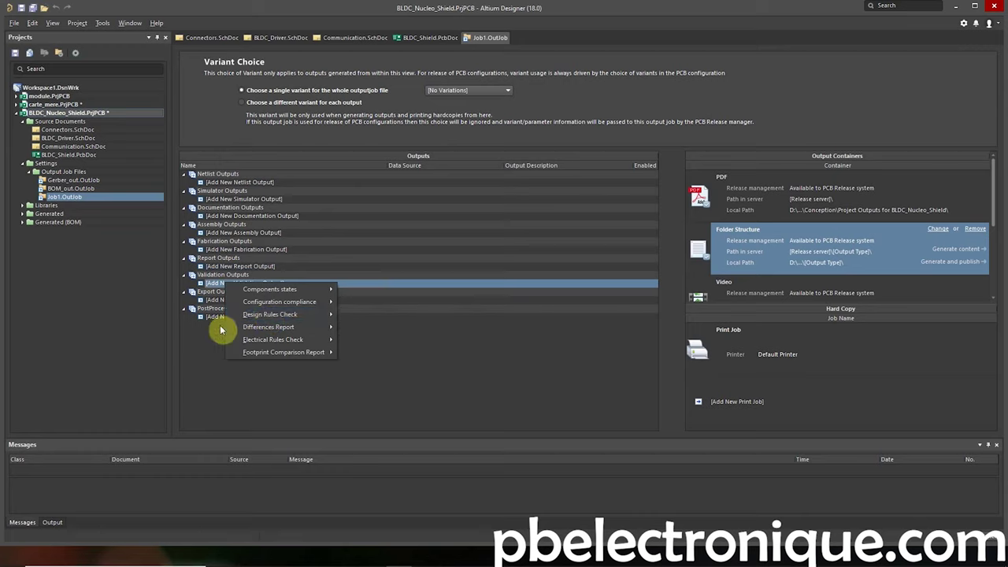
key("Escape")
left_click(226, 302)
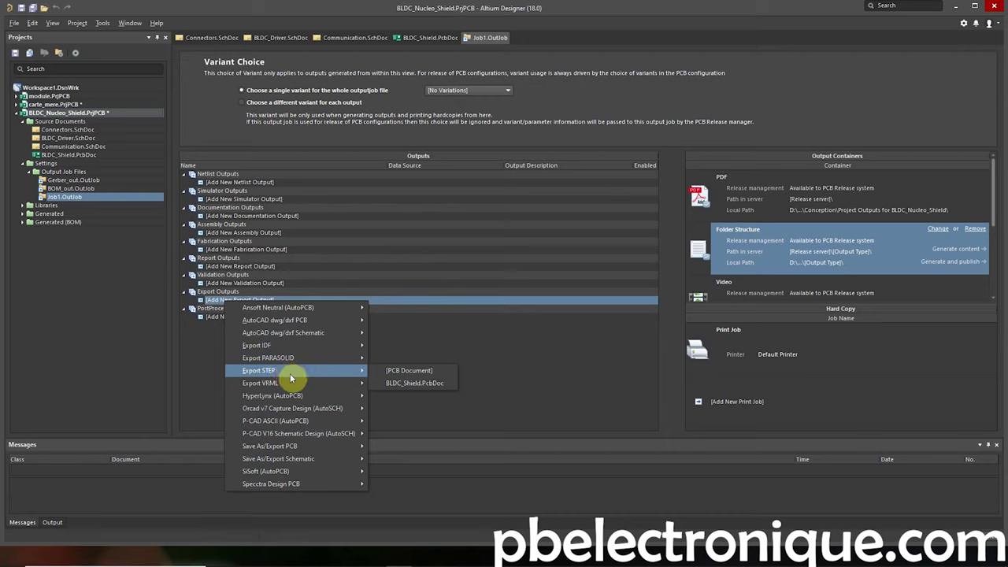
mouse_move(278, 458)
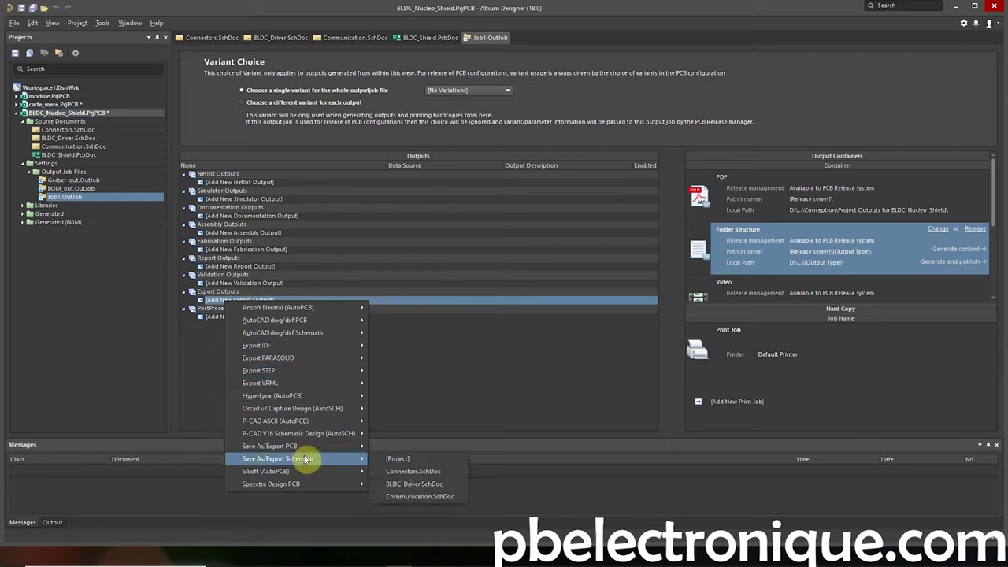
left_click(432, 364)
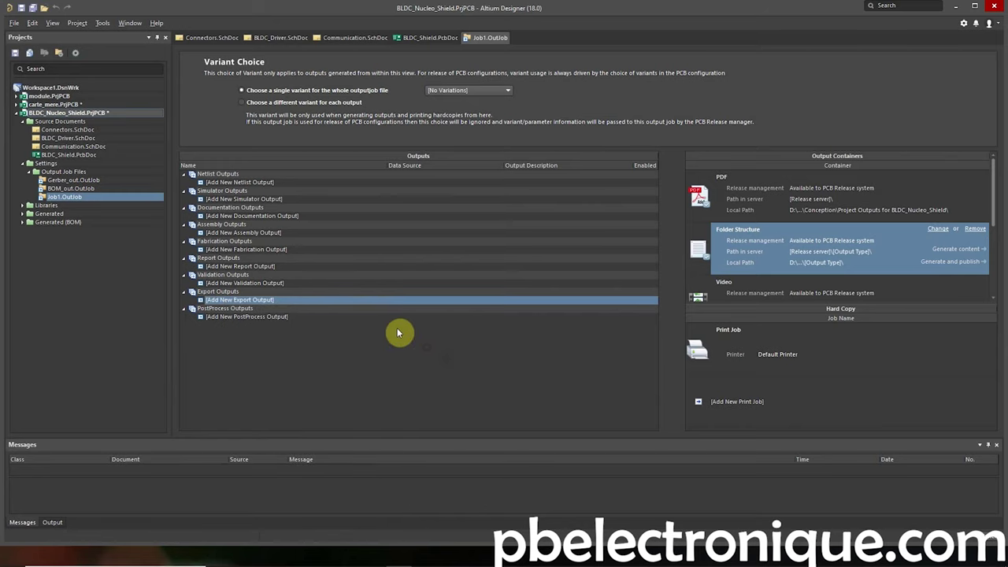
left_click(247, 318)
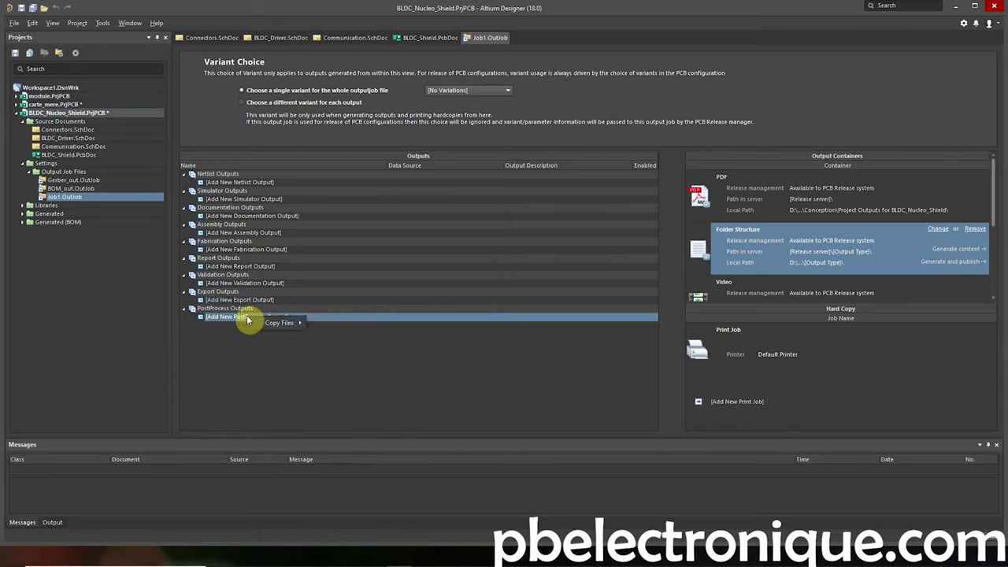
left_click(274, 355)
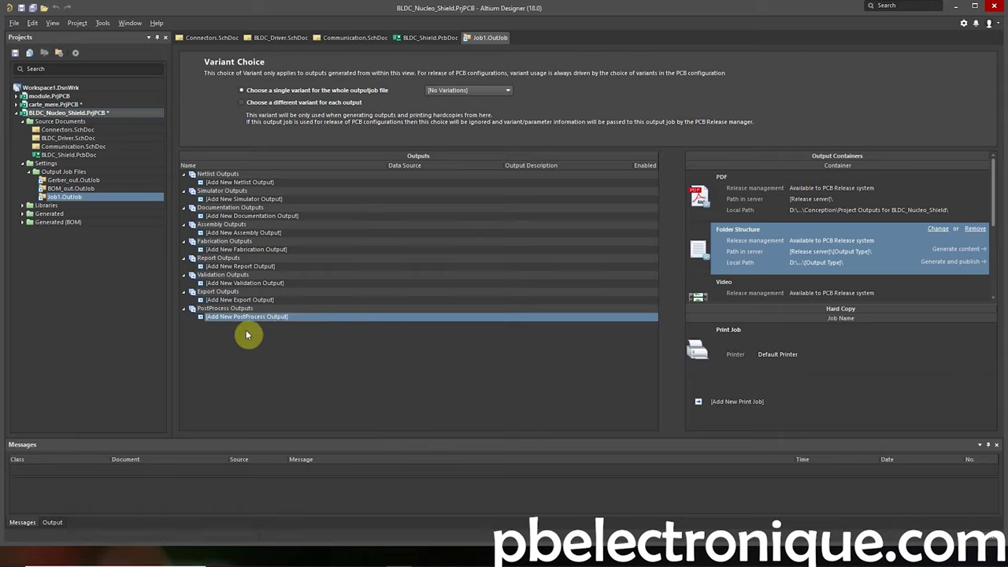
Add a Schematic Prints output for All SCH Documents under Documentation Outputs
left_click(243, 216)
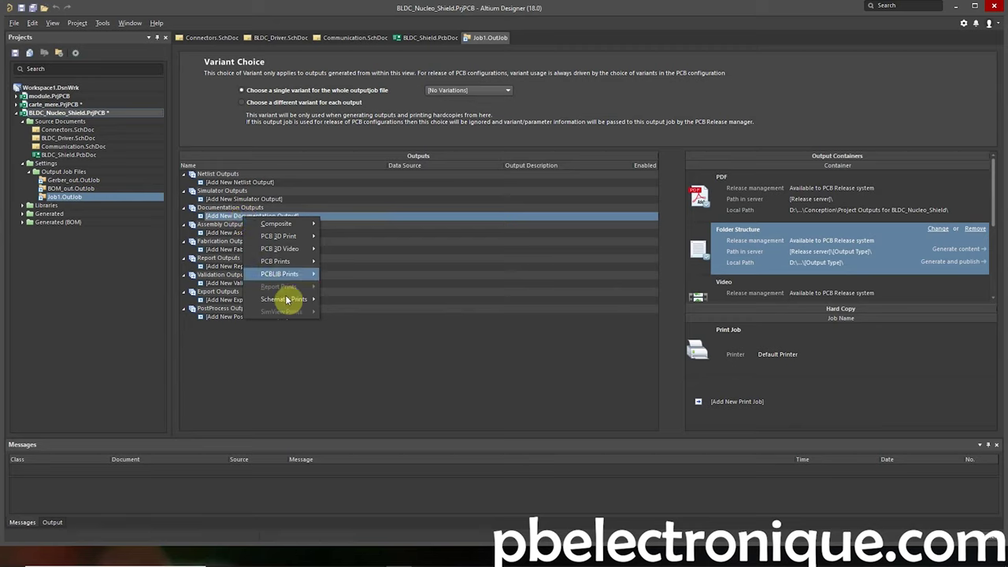
mouse_move(283, 299)
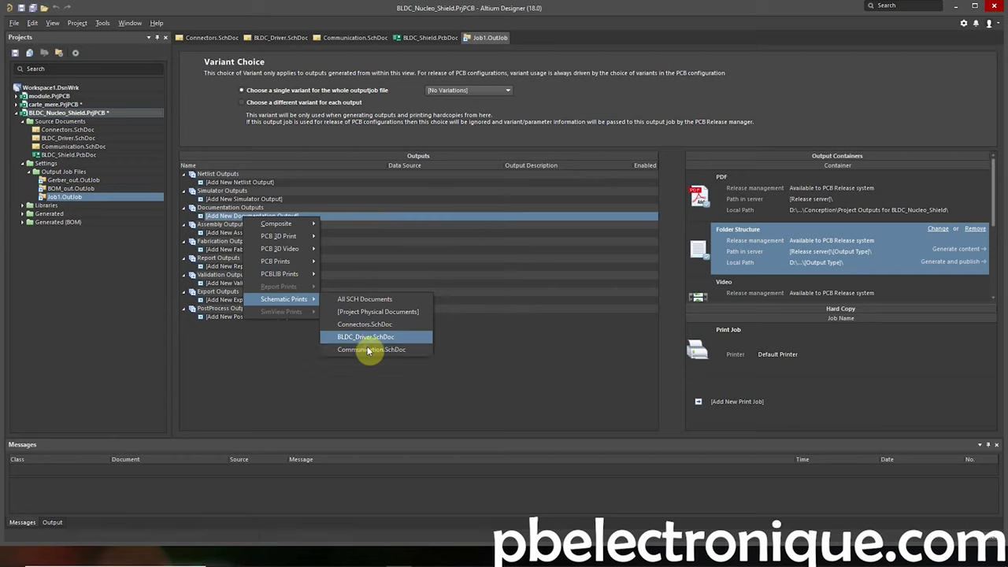
left_click(370, 301)
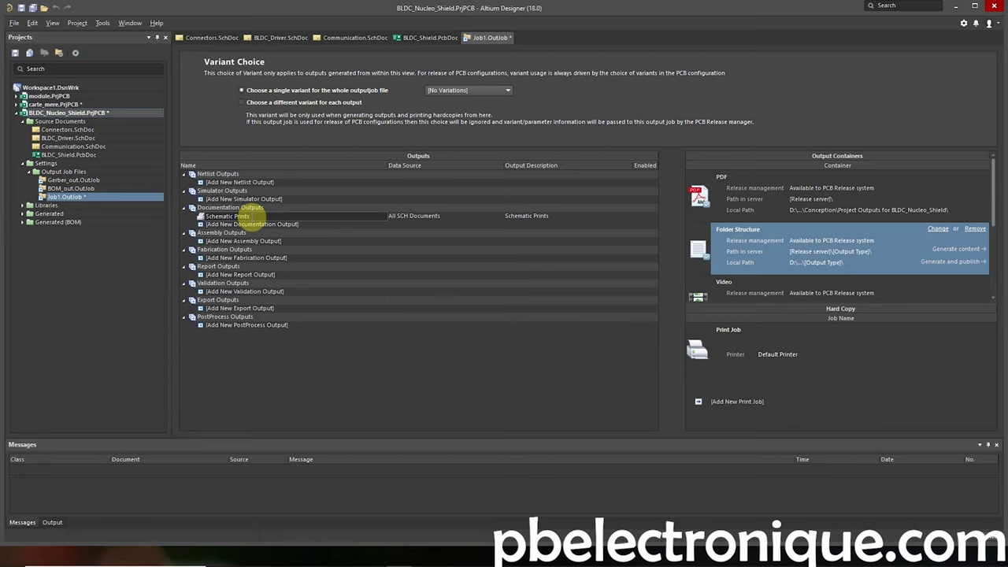
right_click(394, 216)
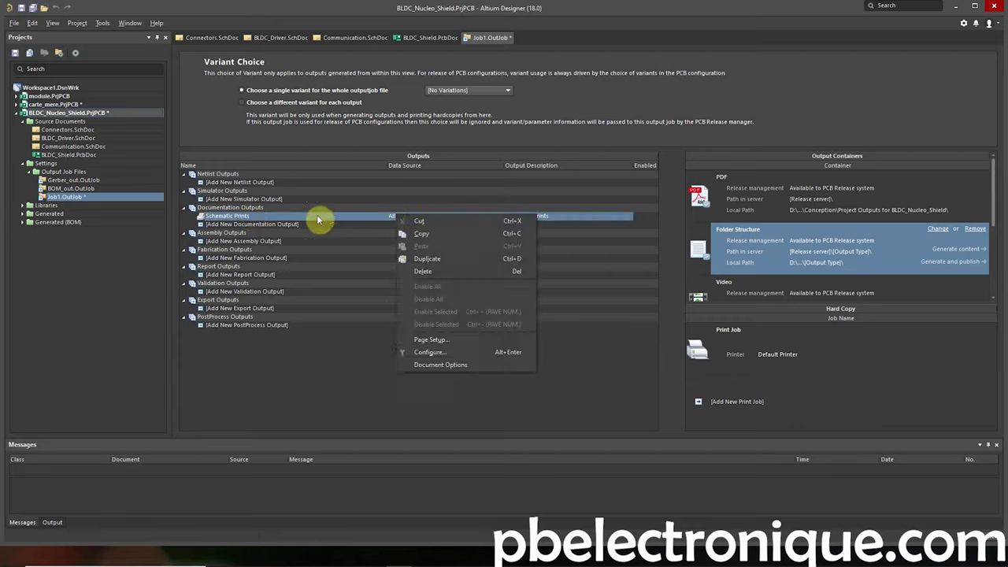
Set the Schematic Prints color set to Color, leaving the advanced drawing options unchanged
left_click(453, 339)
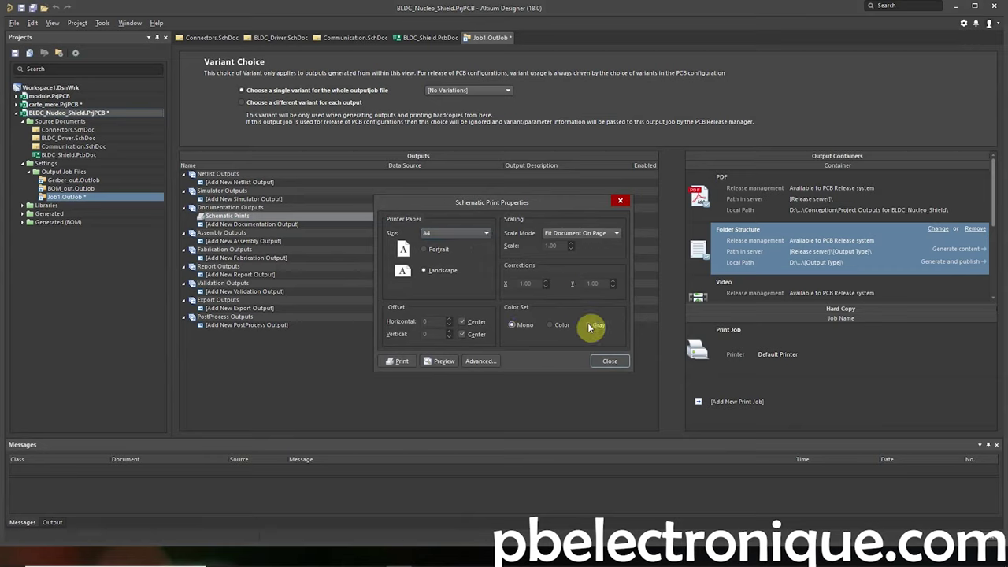
left_click(562, 326)
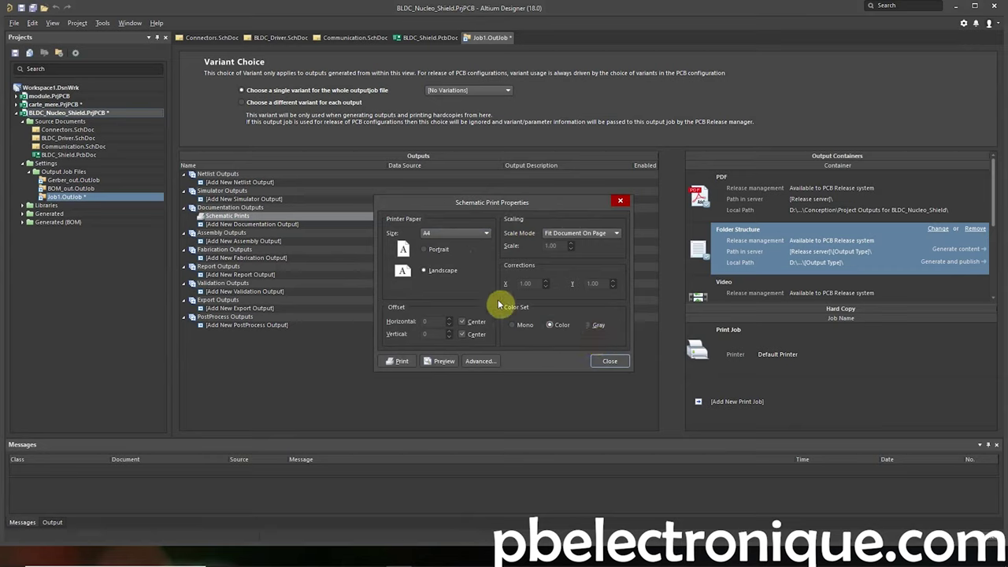
left_click(480, 361)
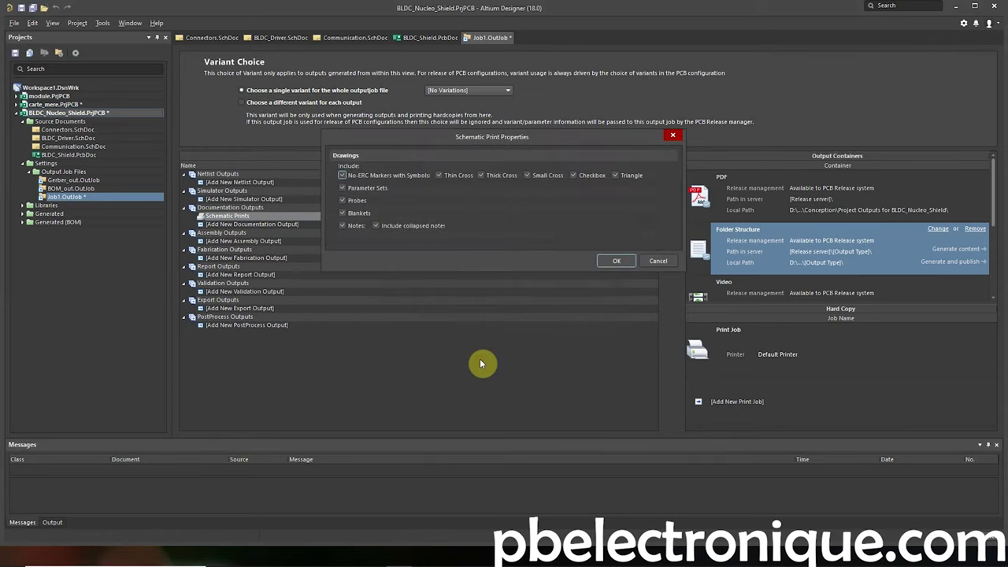
left_click(664, 261)
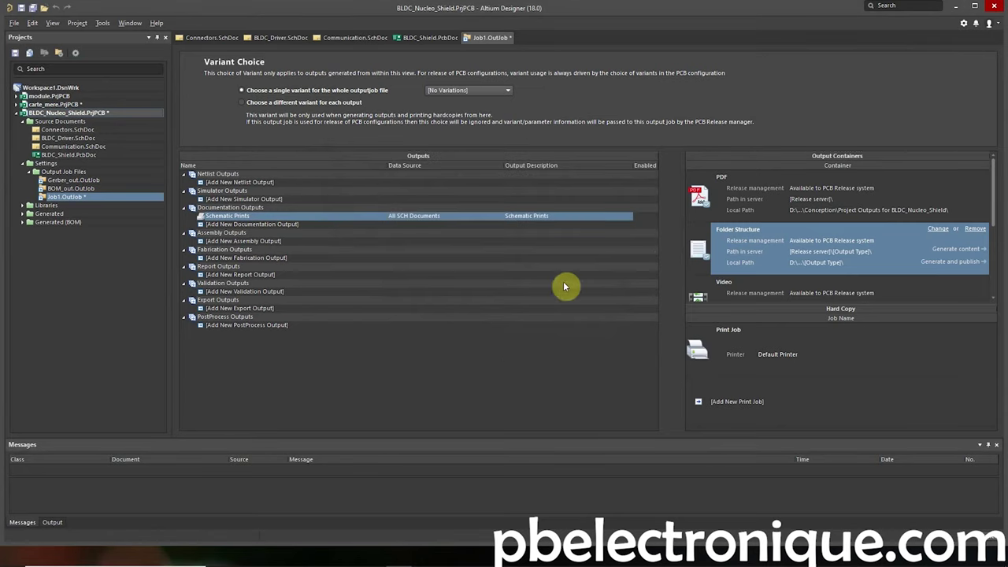
left_click(713, 195)
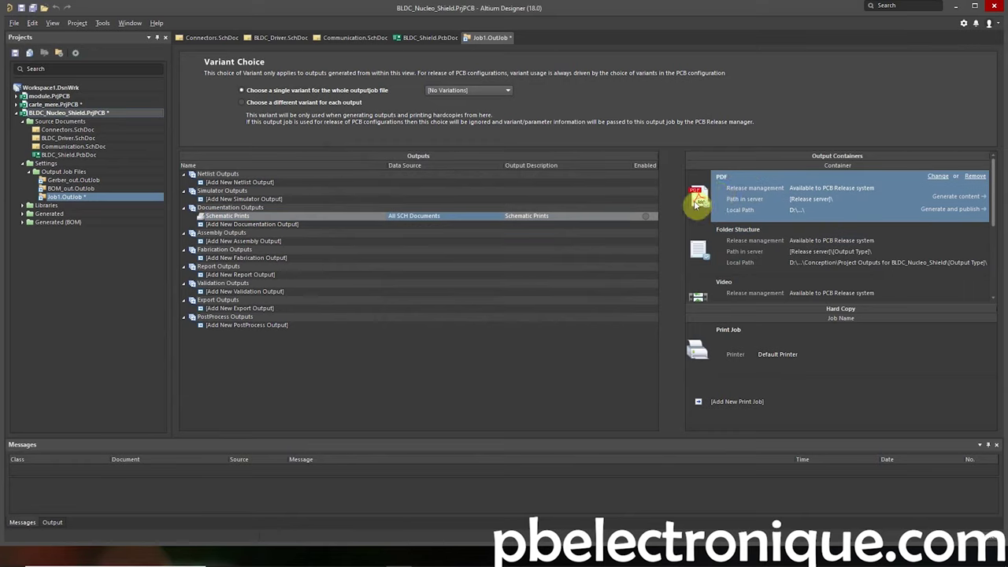
Enable Schematic Prints for the PDF output container
left_click(646, 217)
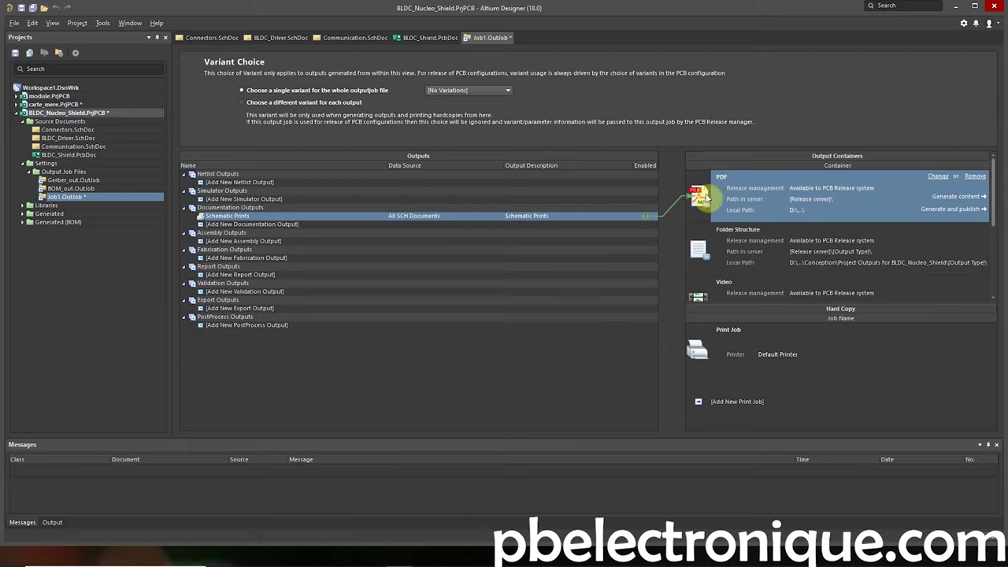
left_click(703, 243)
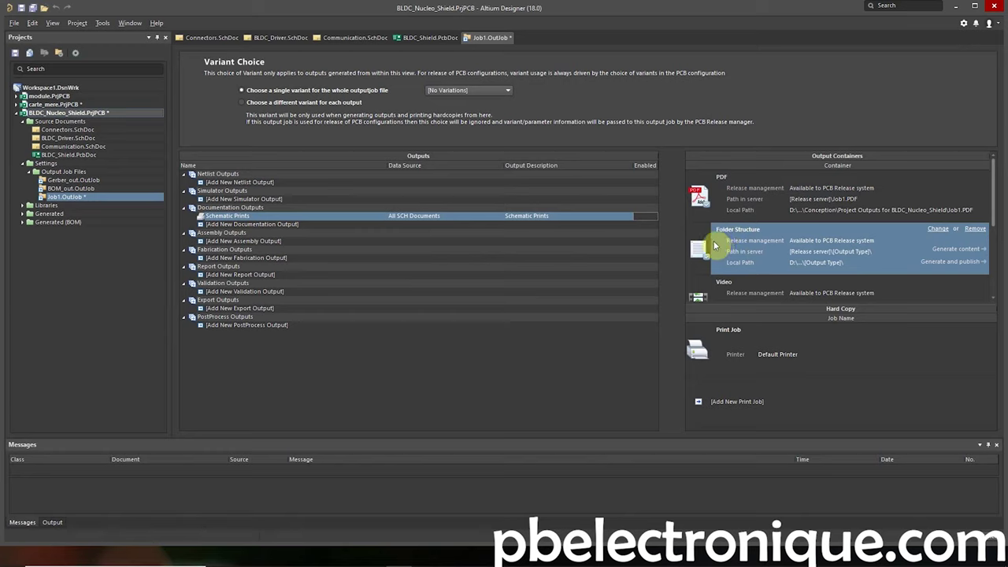
left_click(646, 218)
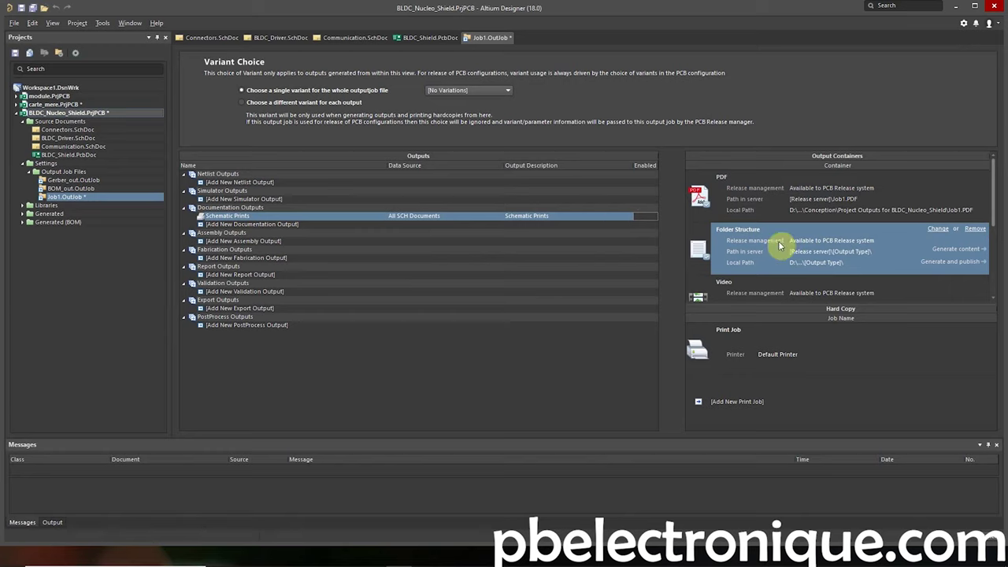
left_click(707, 203)
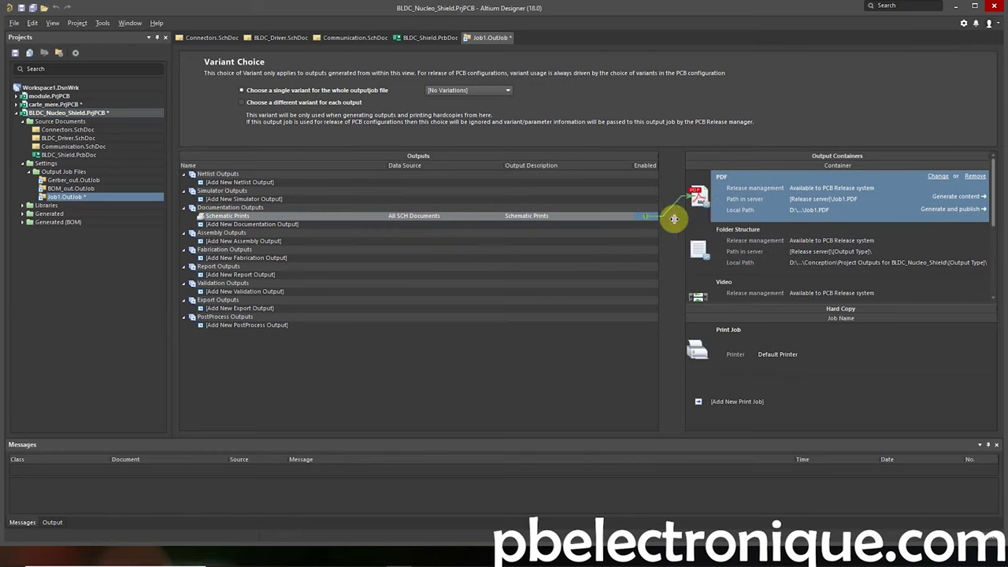
Add a PCB Prints output for BLDC_Shield.PcbDoc, check its page setup, and enable it for the PDF
left_click(285, 226)
mouse_move(317, 267)
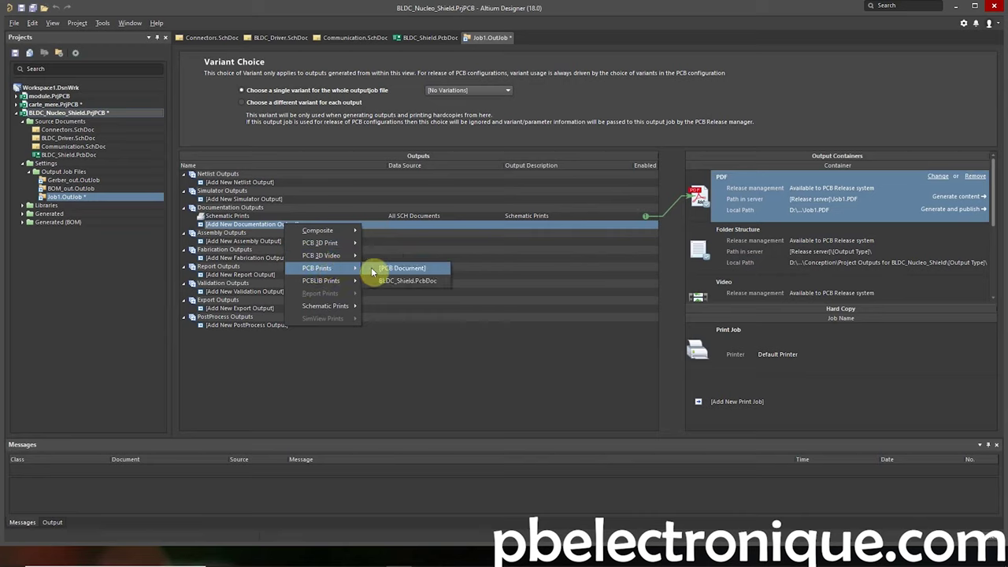
left_click(397, 286)
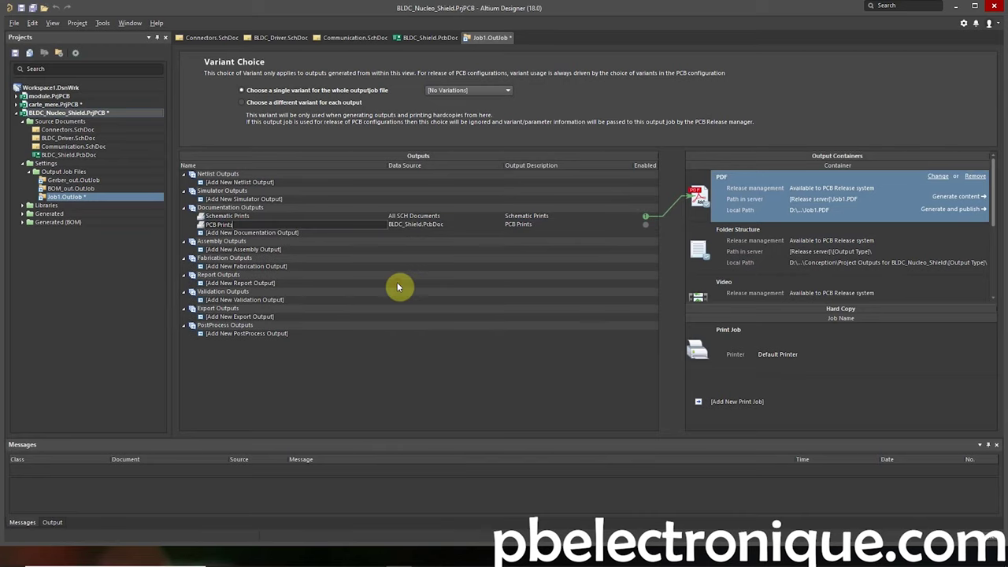
right_click(405, 227)
left_click(463, 352)
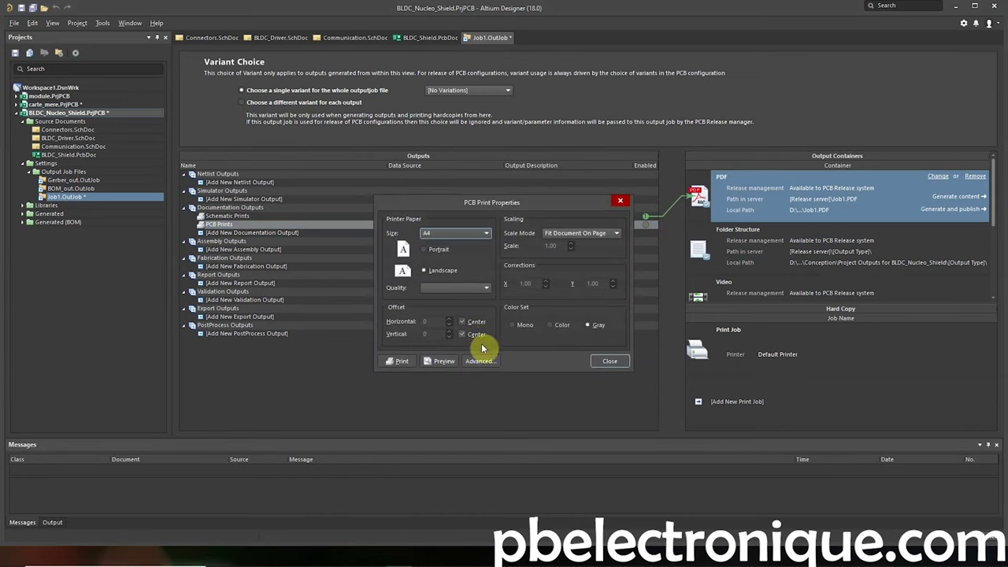
left_click(618, 364)
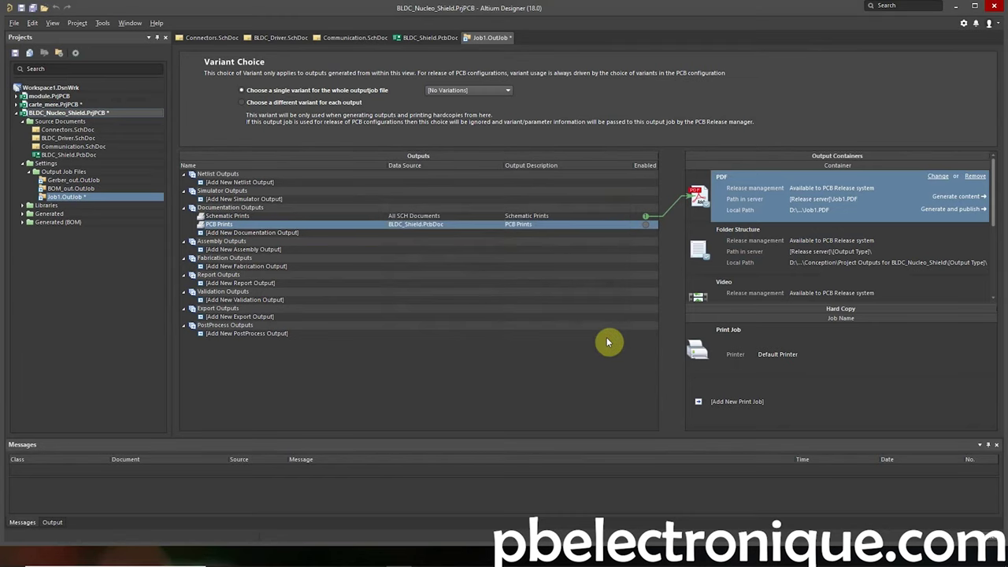
left_click(646, 225)
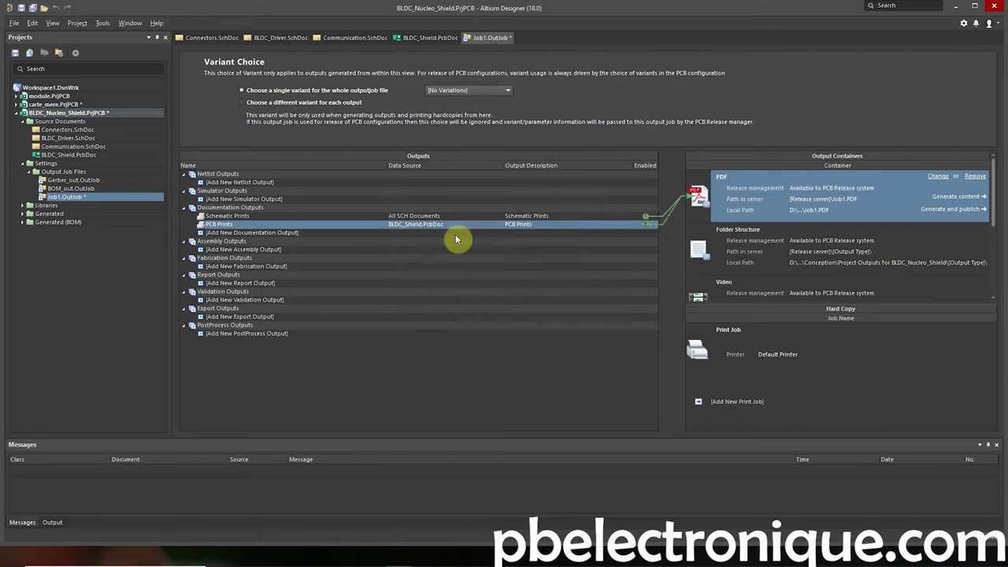
left_click(265, 234)
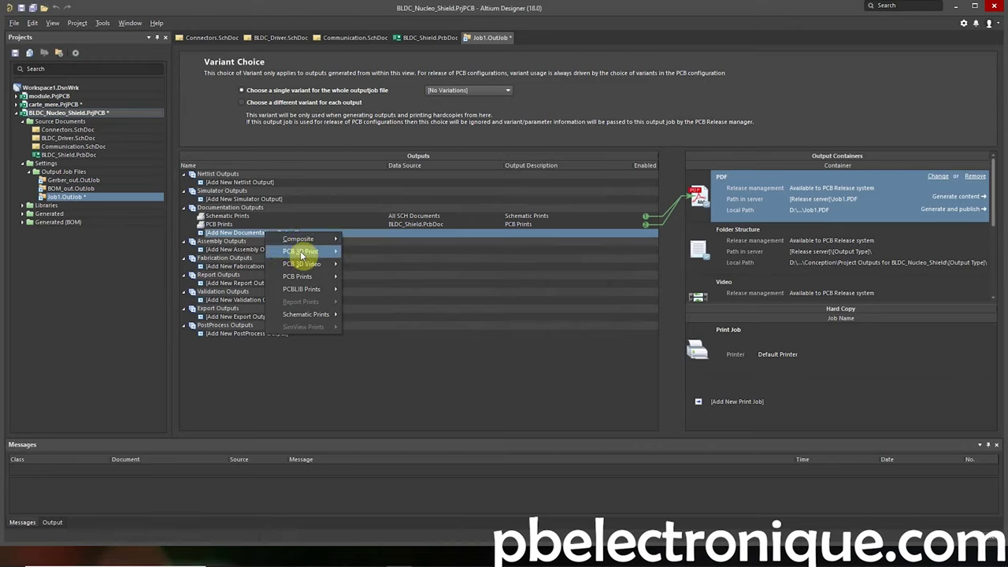
mouse_move(302, 264)
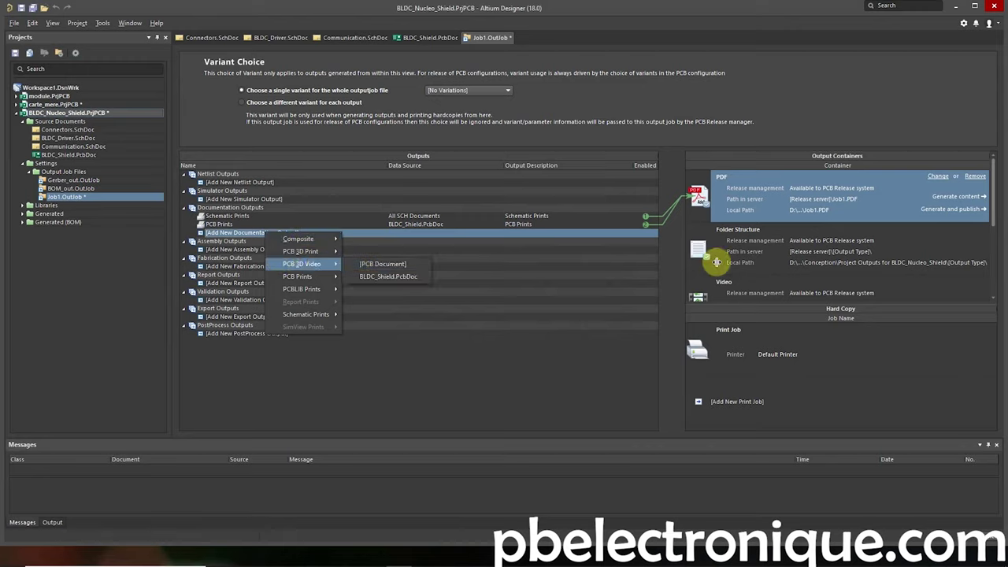
Add Gerber Files and NC Drill Files outputs for BLDC_Shield.PcbDoc
scroll(762, 272, "down", 2)
scroll(741, 204, "up", 2)
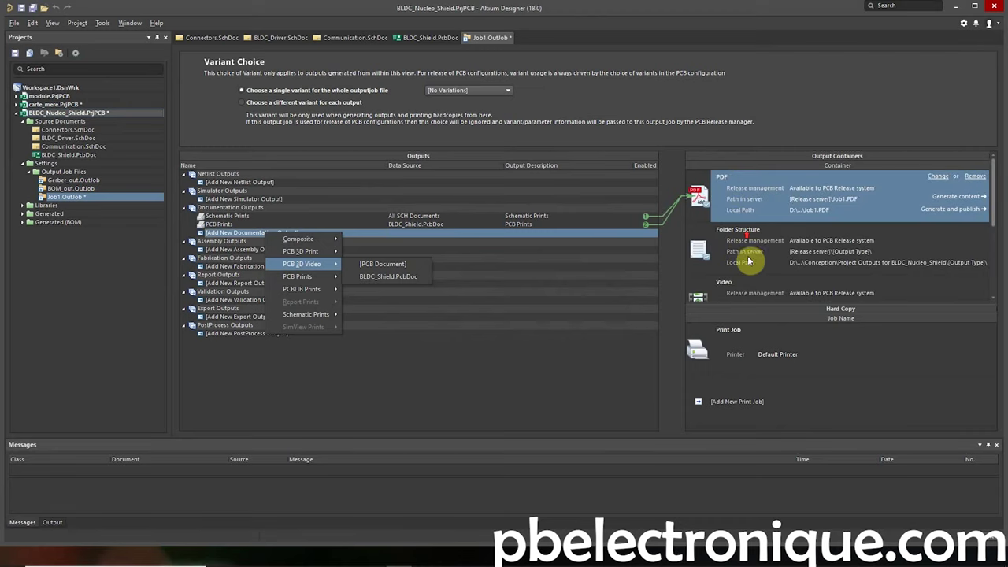
left_click(353, 347)
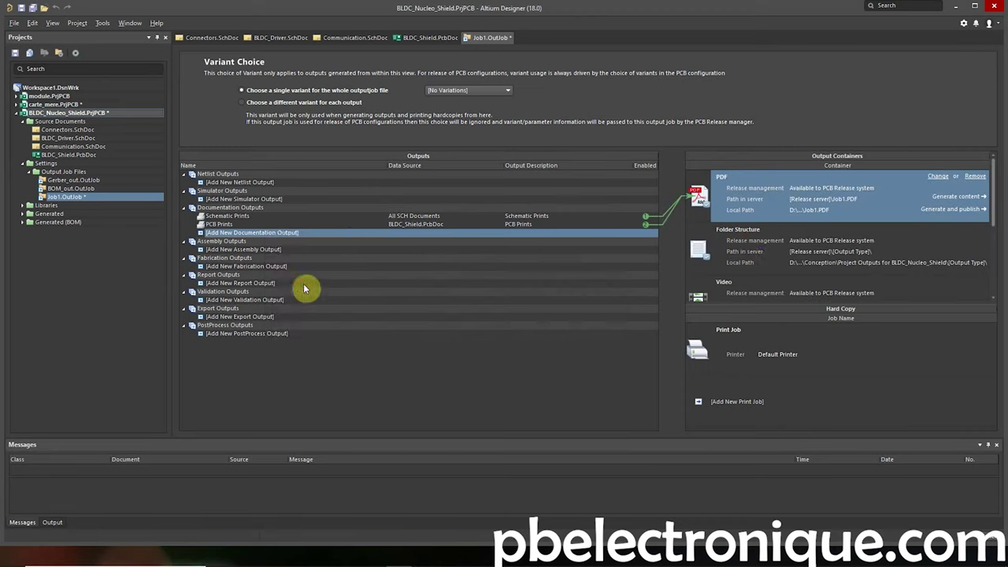
left_click(246, 251)
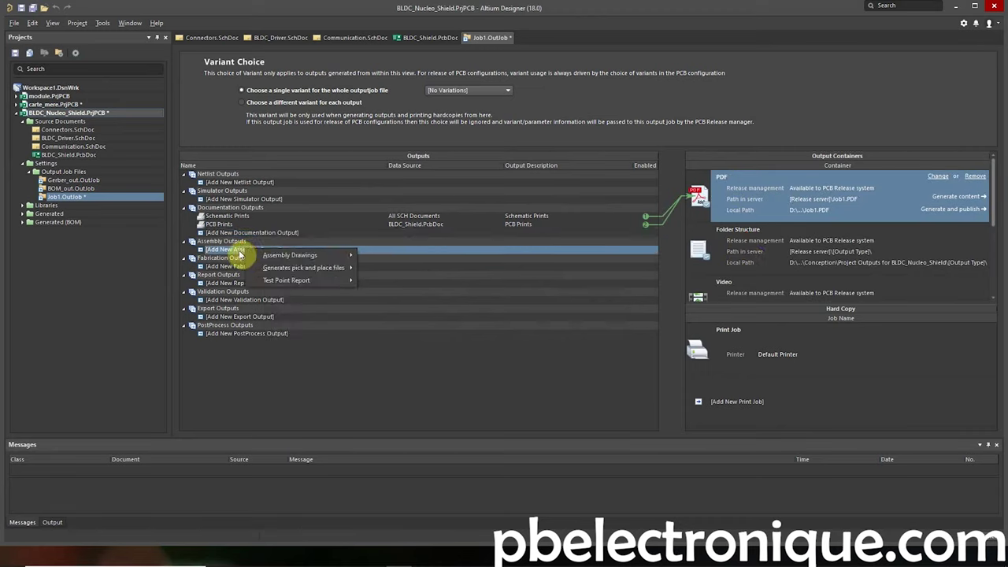
left_click(232, 265)
mouse_move(267, 323)
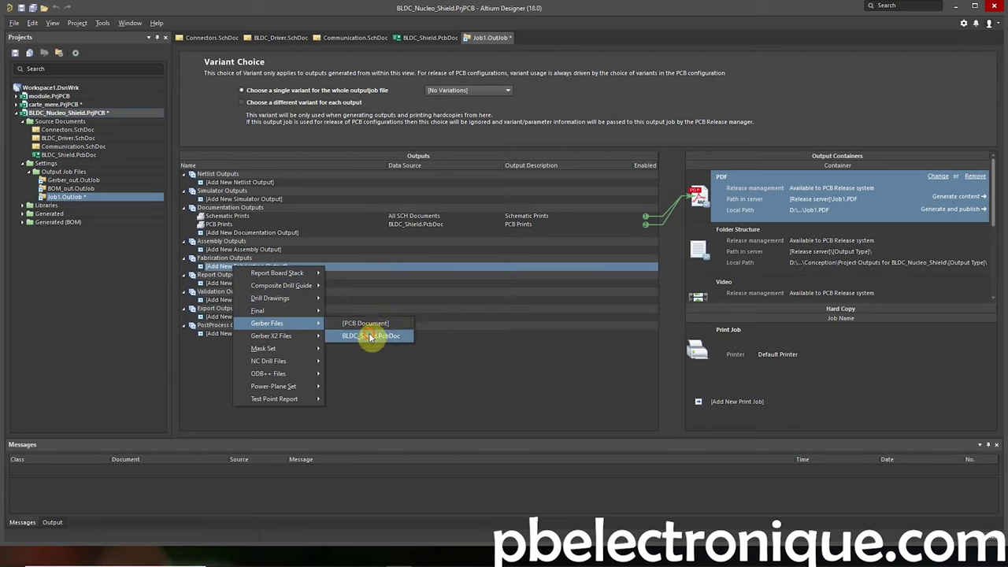
left_click(370, 336)
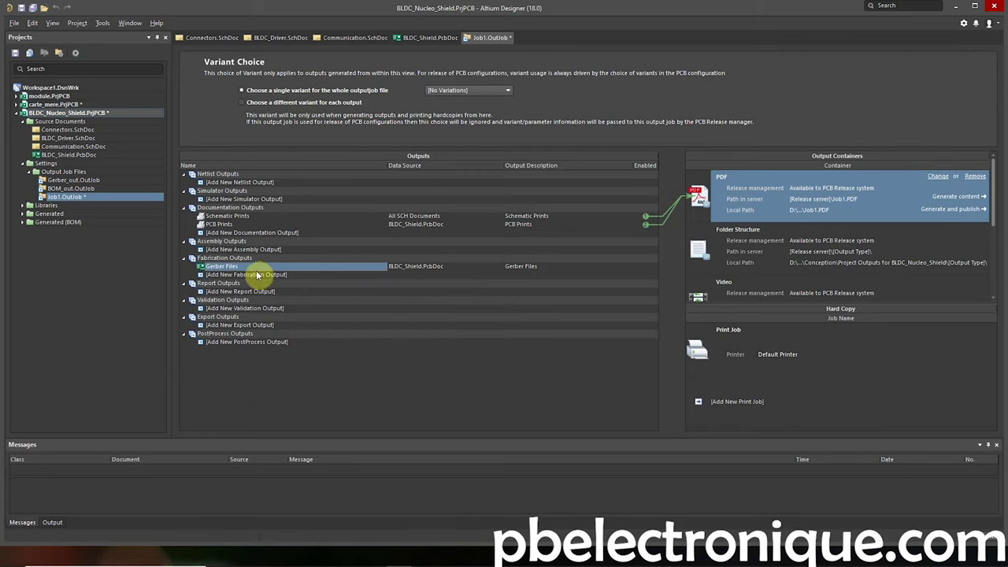
left_click(259, 277)
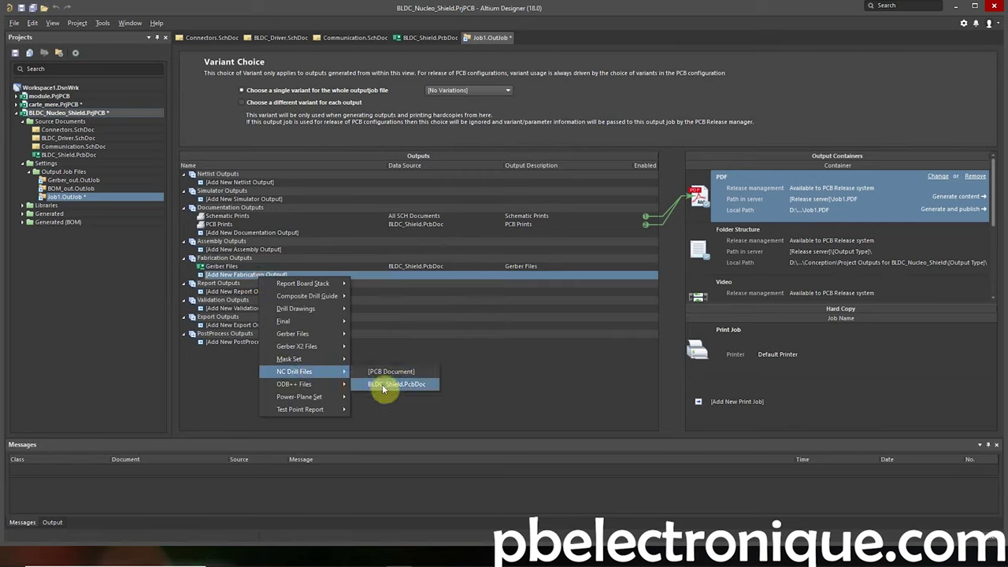
left_click(383, 389)
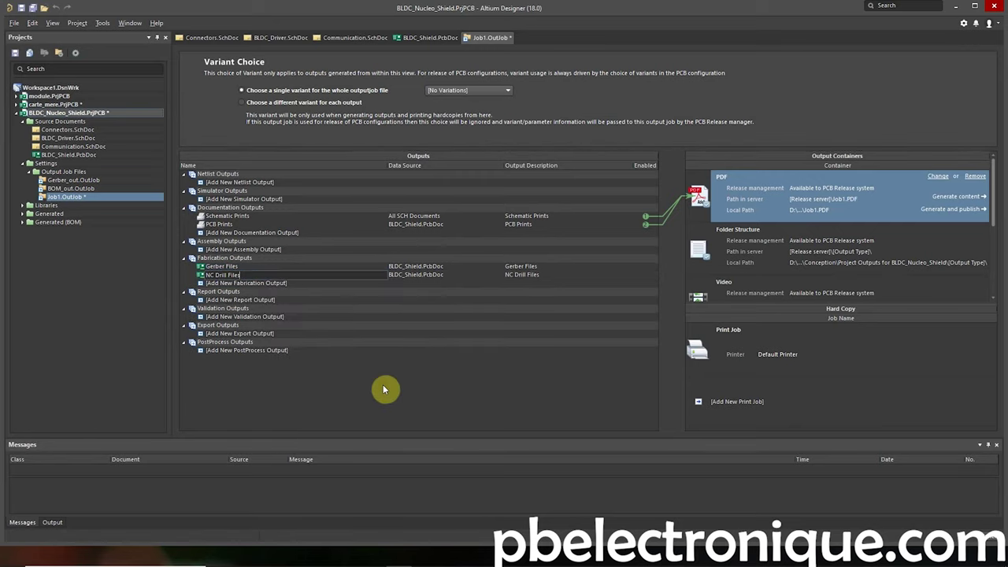
Make the Gerbers also plot Bottom Layer, Solder Side, Bottom Paste, Bottom Overlay and Keep-Out layers
right_click(456, 269)
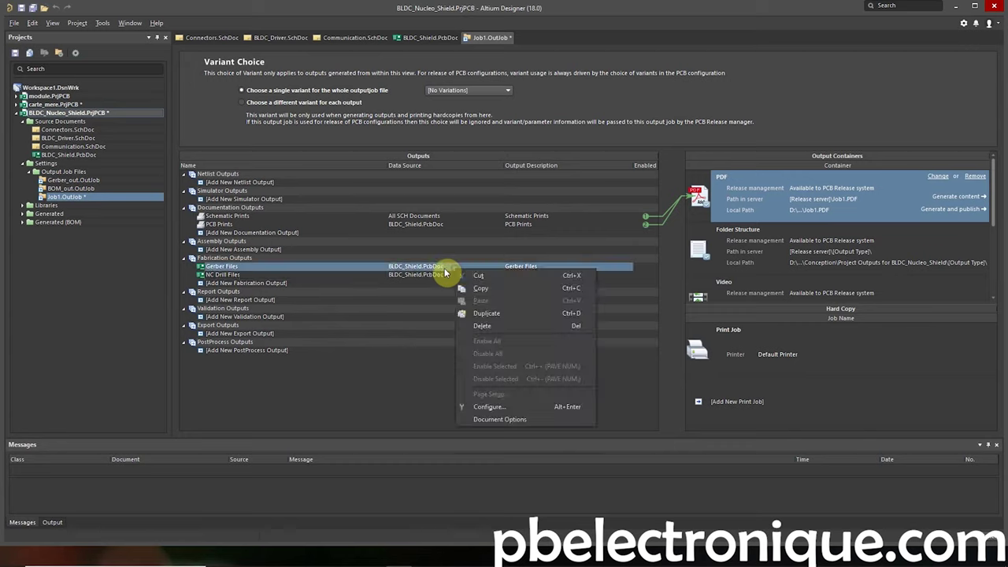
left_click(521, 407)
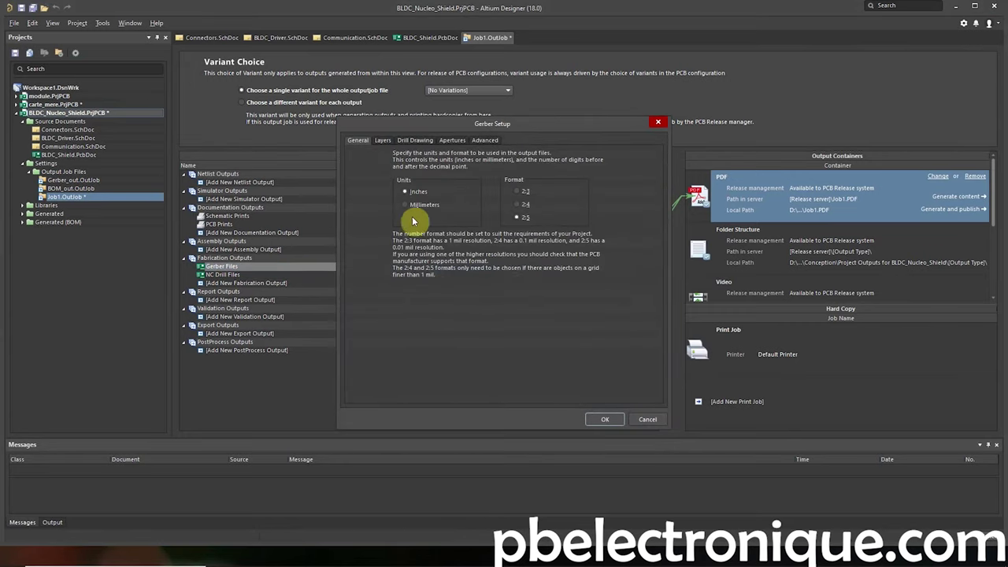
left_click(384, 140)
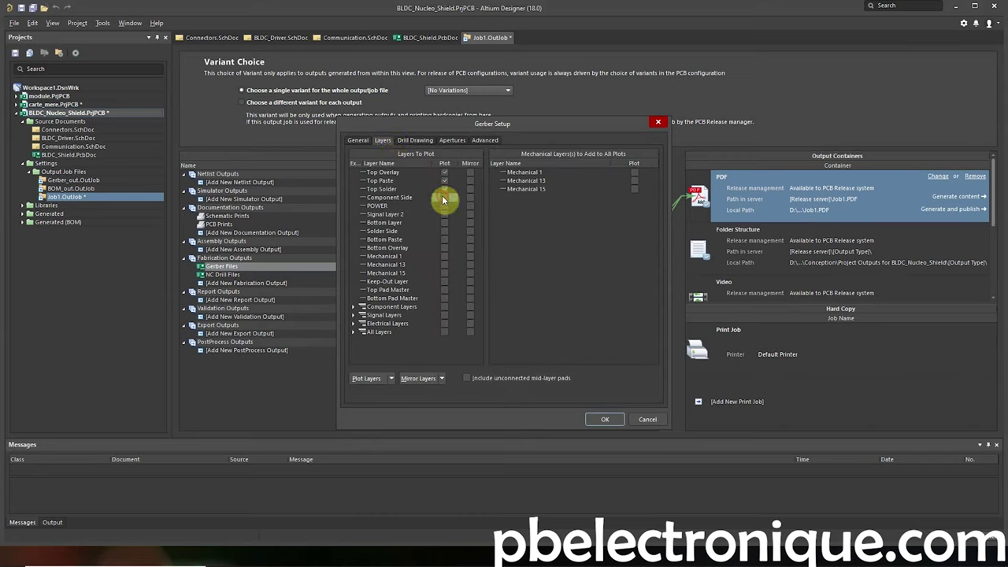
left_click(445, 222)
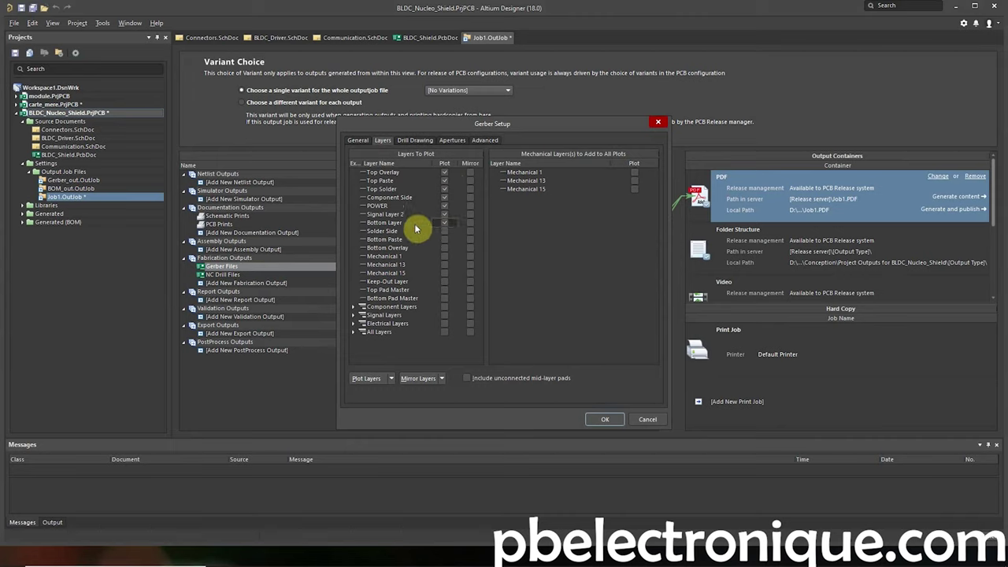
left_click(445, 231)
left_click(445, 239)
left_click(445, 248)
left_click(445, 281)
left_click(606, 419)
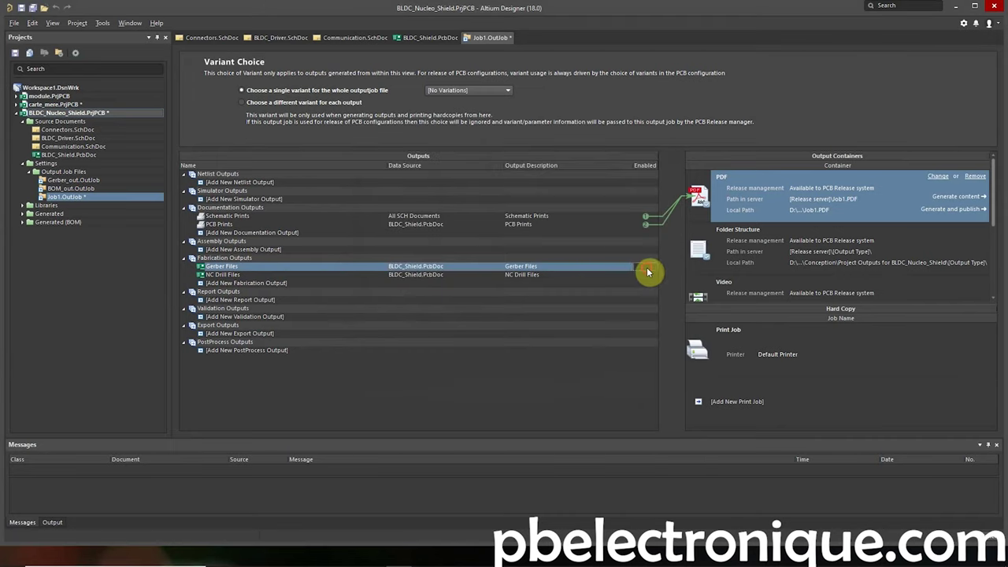
left_click(700, 255)
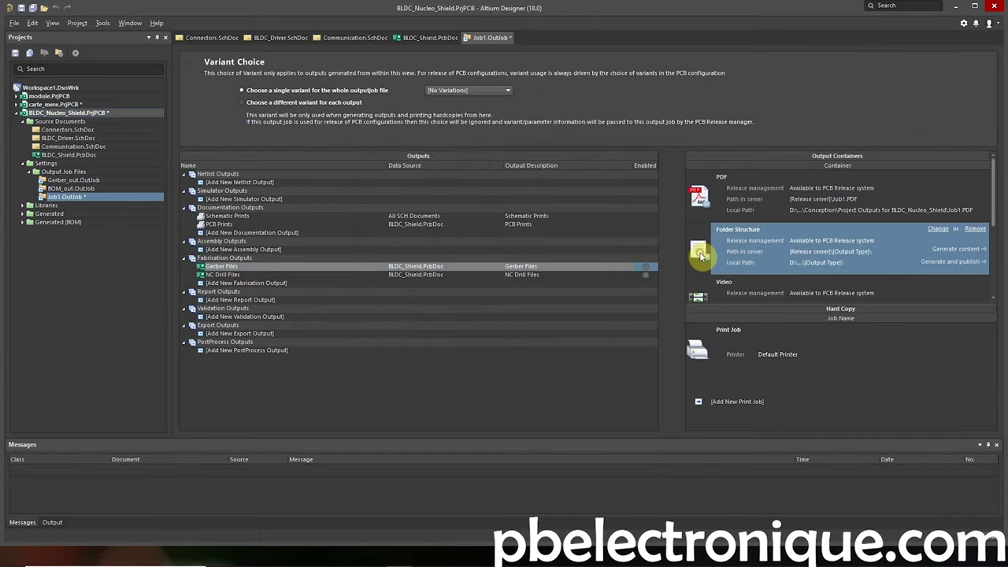
Enable Gerber Files and NC Drill Files for the Folder Structure container and review each container's links
left_click(656, 272)
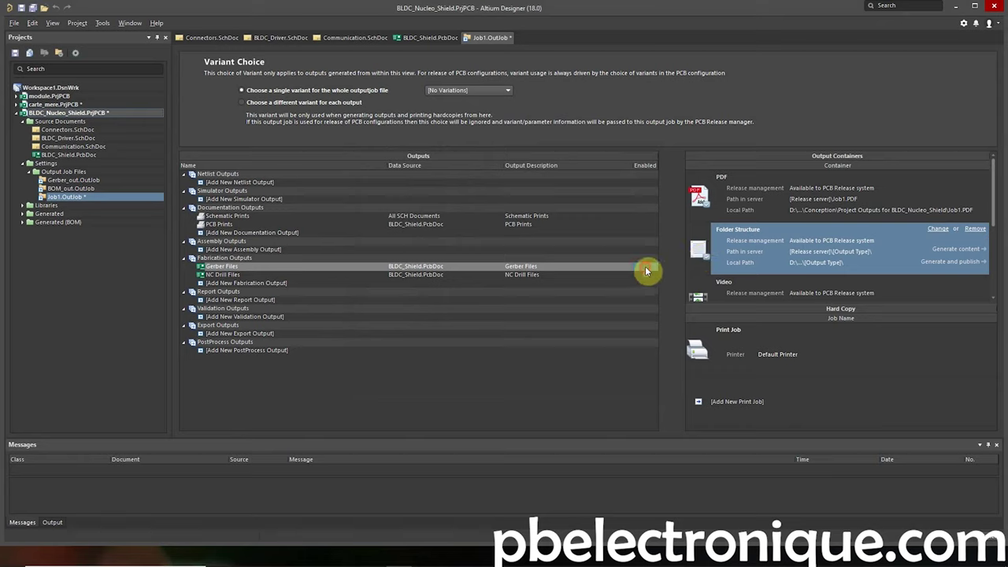
left_click(646, 276)
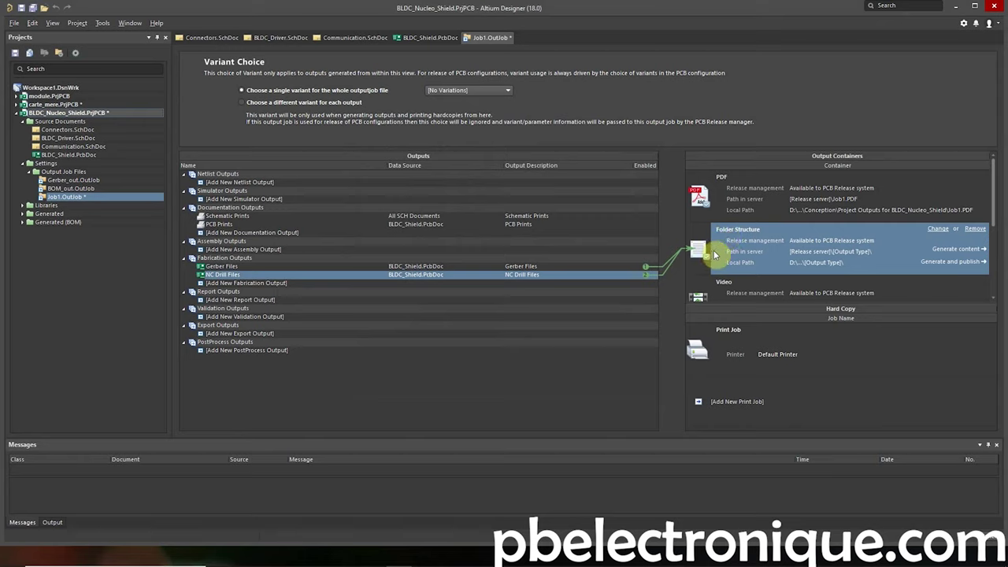
left_click(721, 202)
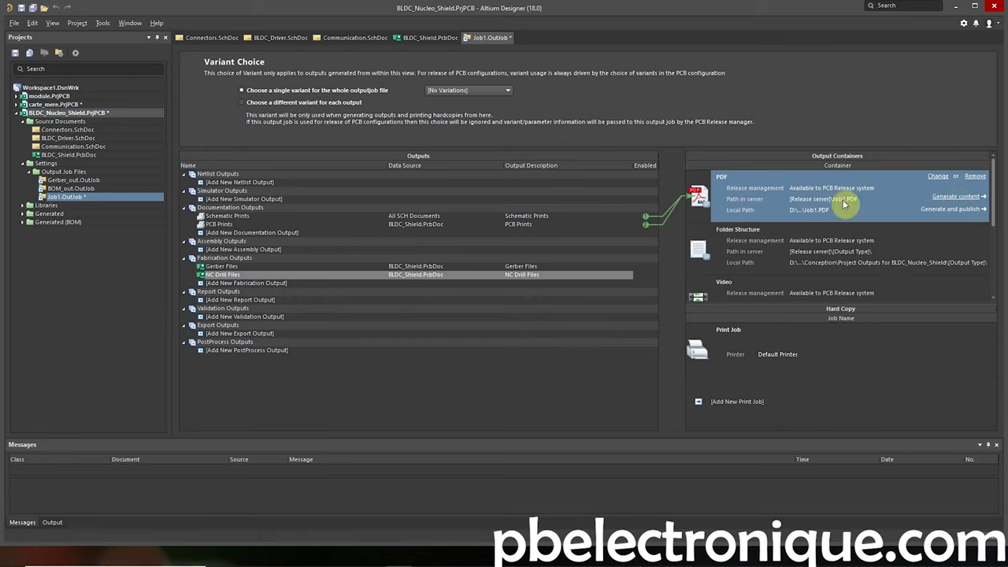
left_click(718, 245)
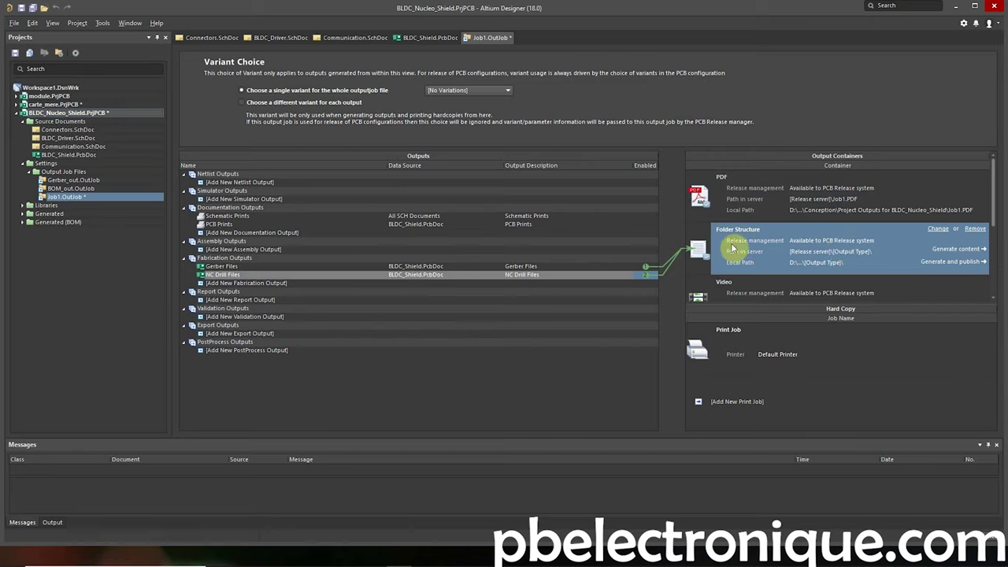
left_click(251, 301)
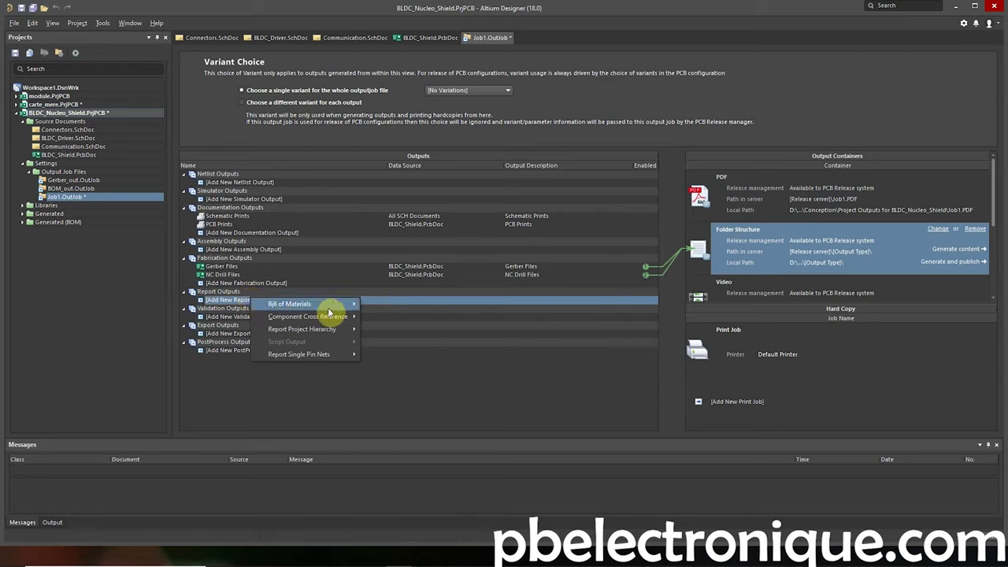
mouse_move(290, 304)
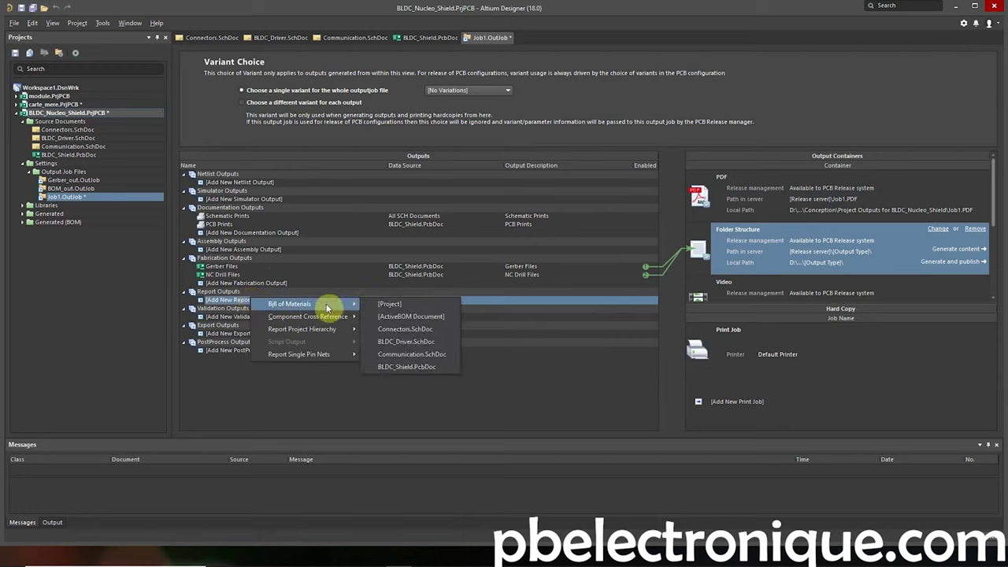
Add a project-wide Bill of Materials report output and check its page setup
left_click(395, 306)
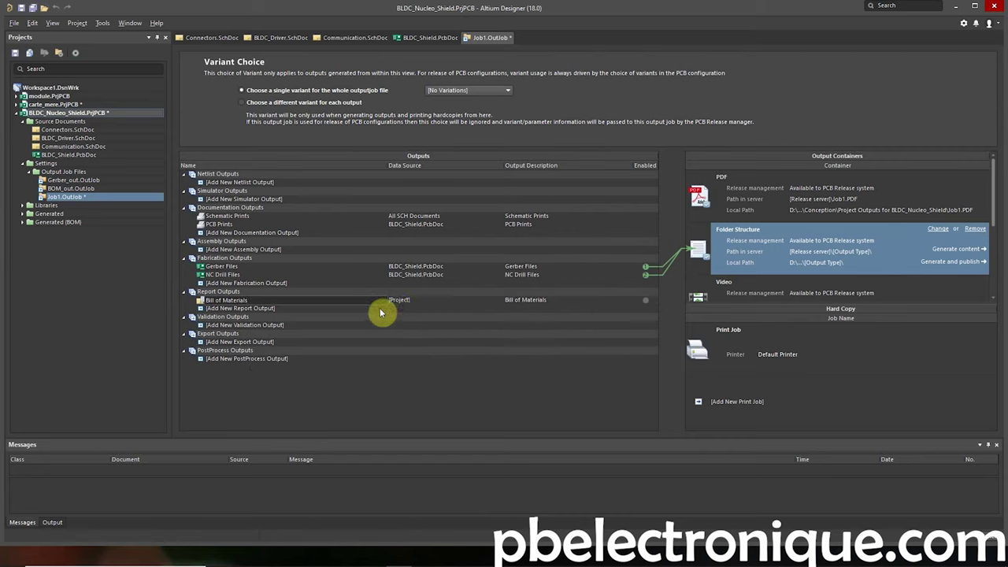
right_click(397, 305)
left_click(441, 427)
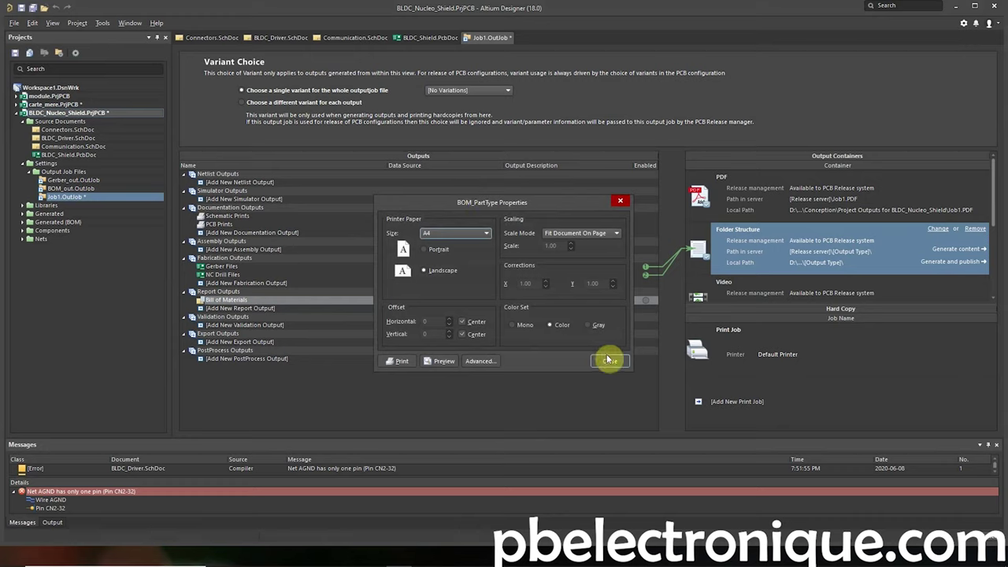
left_click(608, 359)
Open the Bill of Materials configuration and keep Excel Worksheet as the file format
right_click(344, 307)
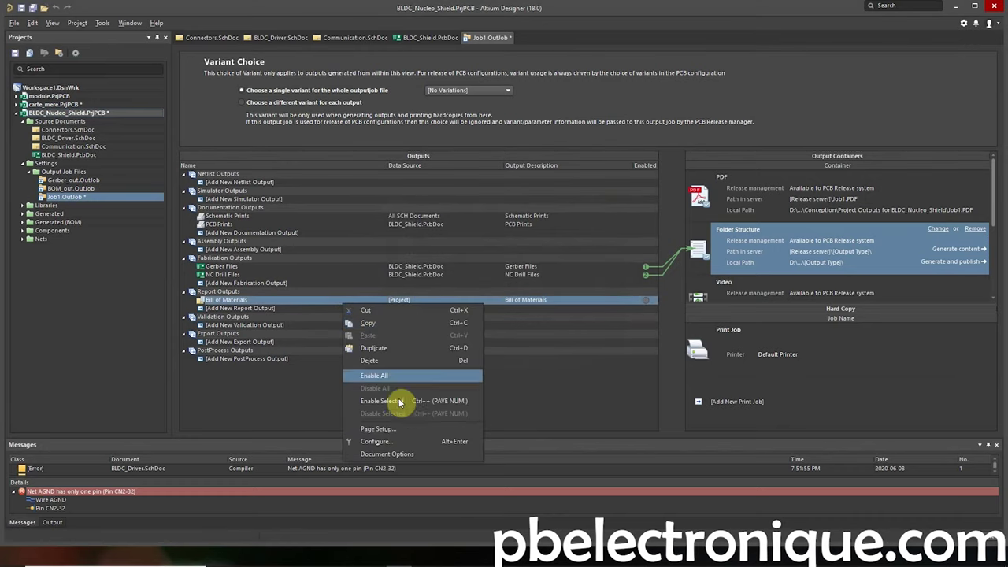
left_click(391, 447)
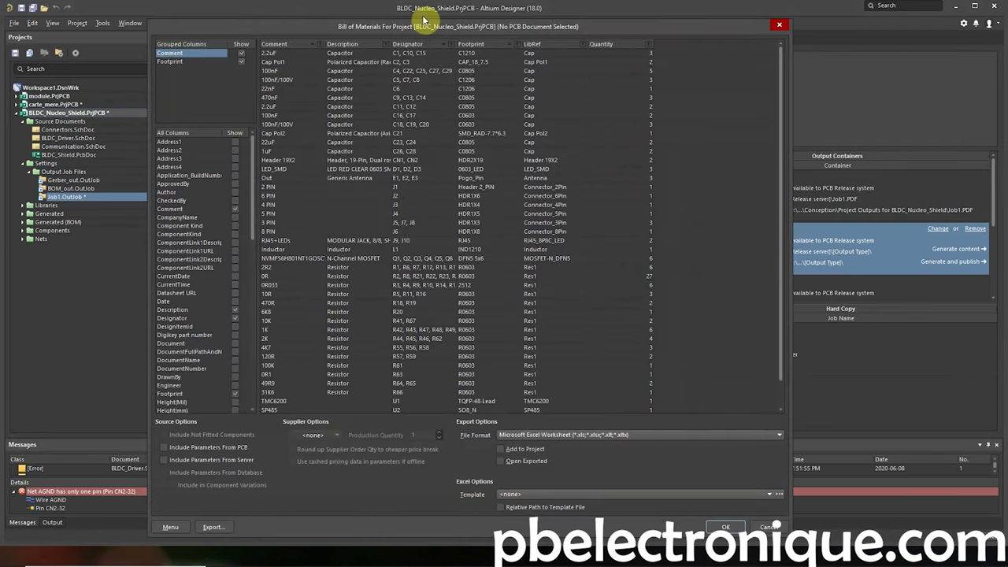
left_click_drag(426, 26, 426, 90)
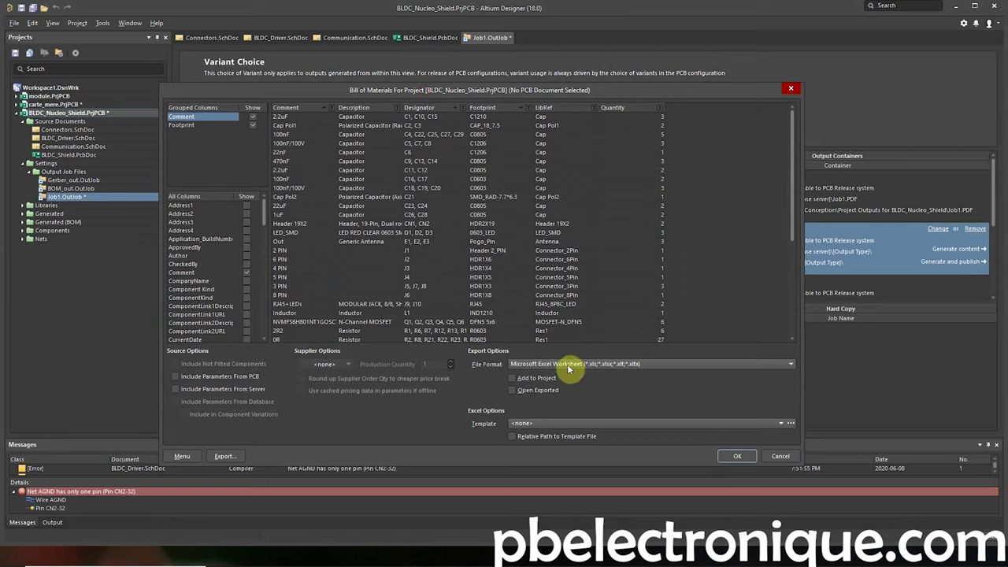
left_click(551, 366)
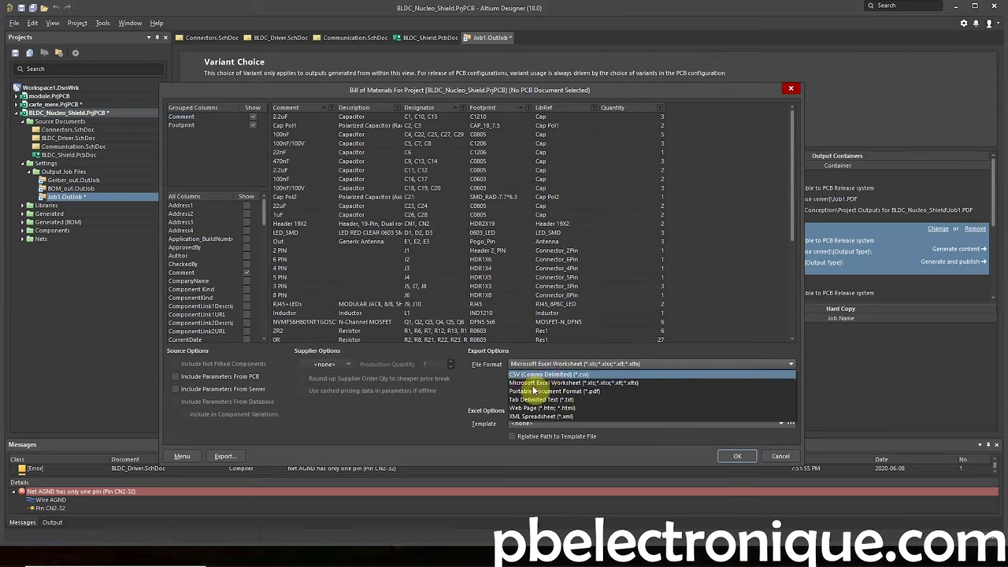
left_click(576, 365)
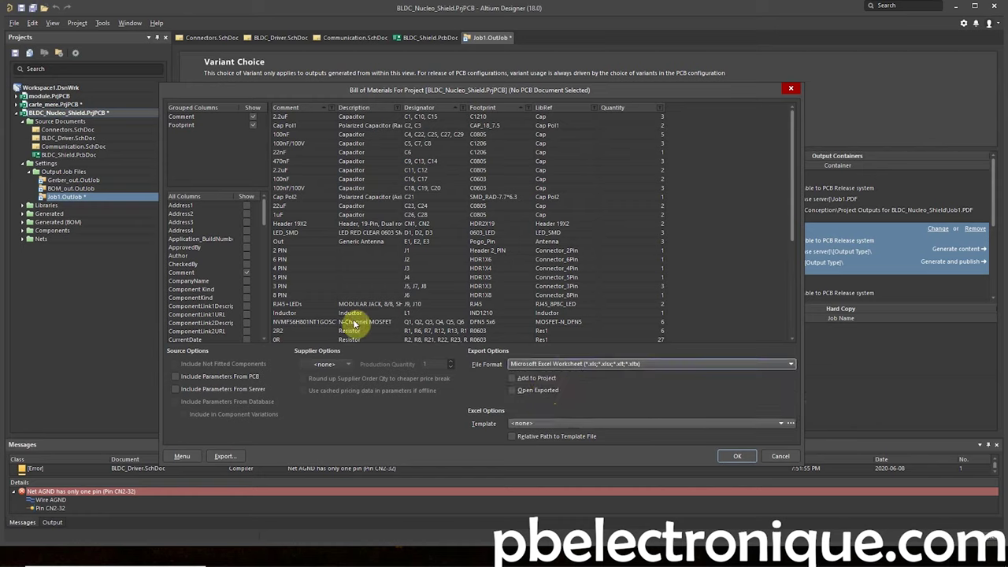
Keep all BOM columns including Description, and send the BOM to the Folder Structure container
left_click(247, 273)
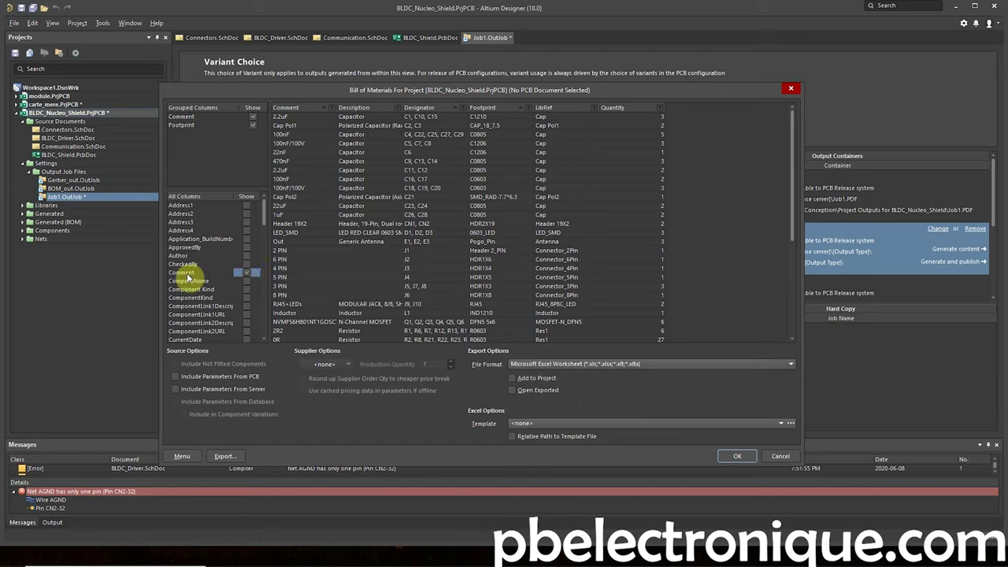
scroll(236, 282, "down", 1)
scroll(236, 282, "down", 1)
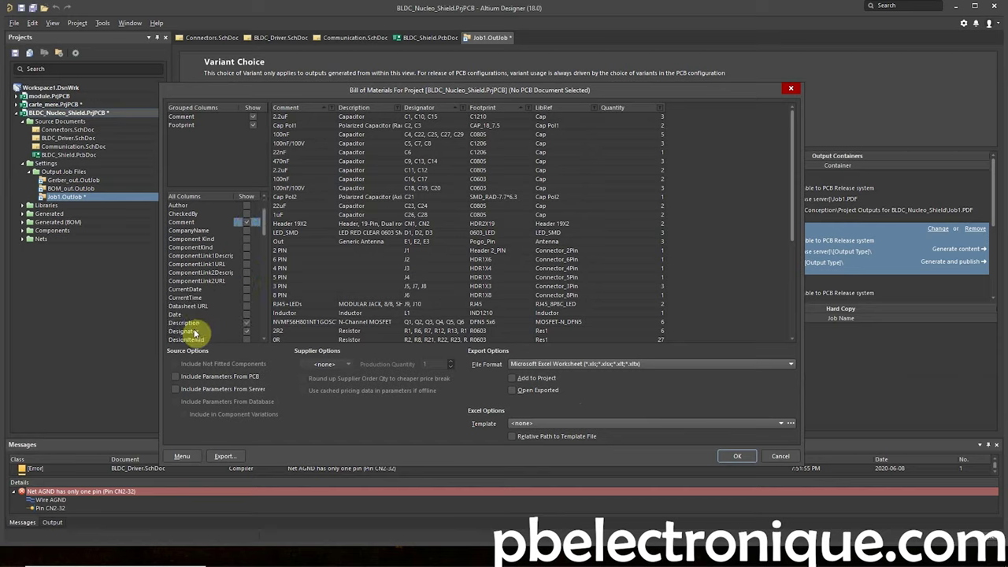
left_click(247, 323)
left_click(247, 323)
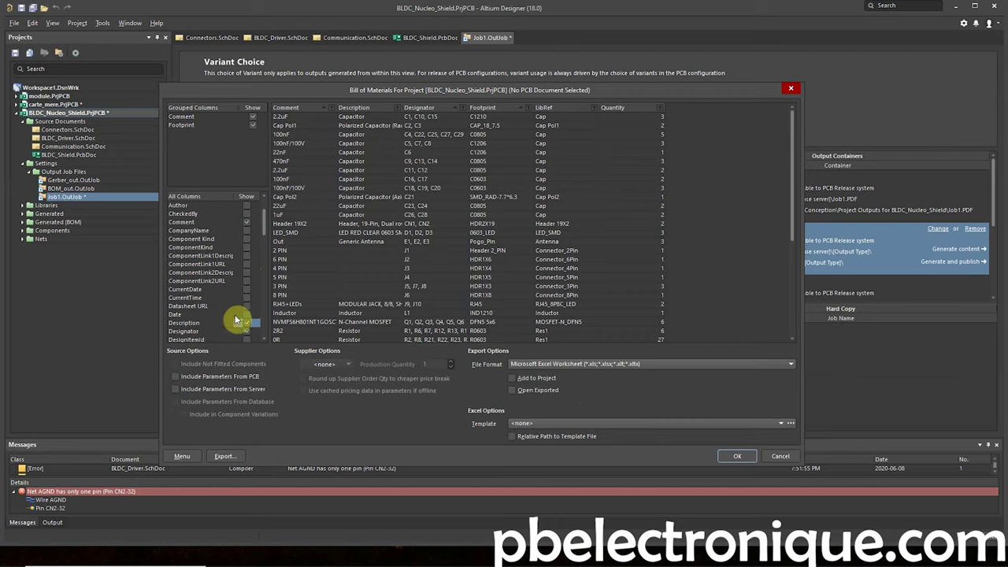
scroll(205, 268, "down", 3)
scroll(209, 272, "down", 3)
scroll(212, 276, "down", 4)
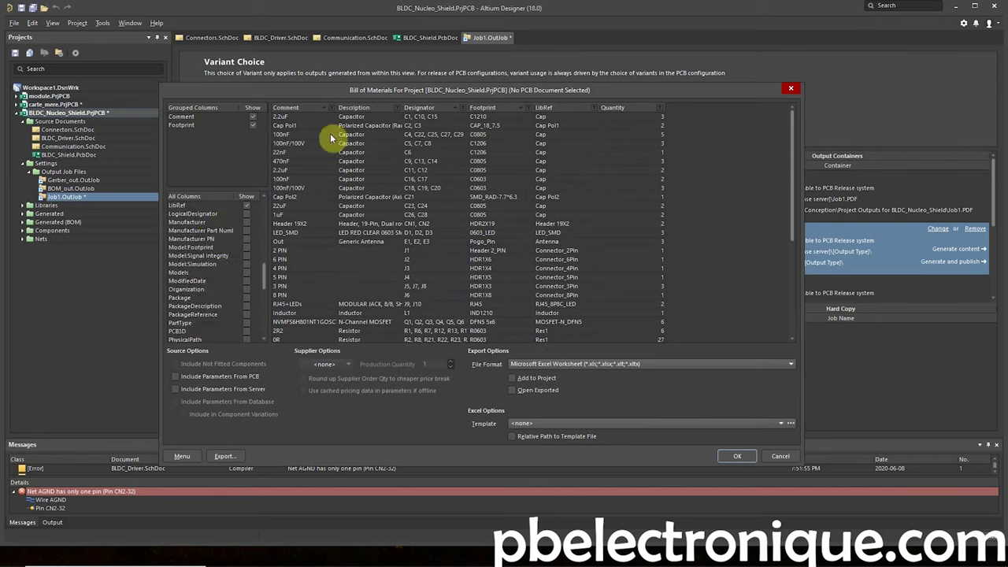
scroll(461, 251, "down", 6)
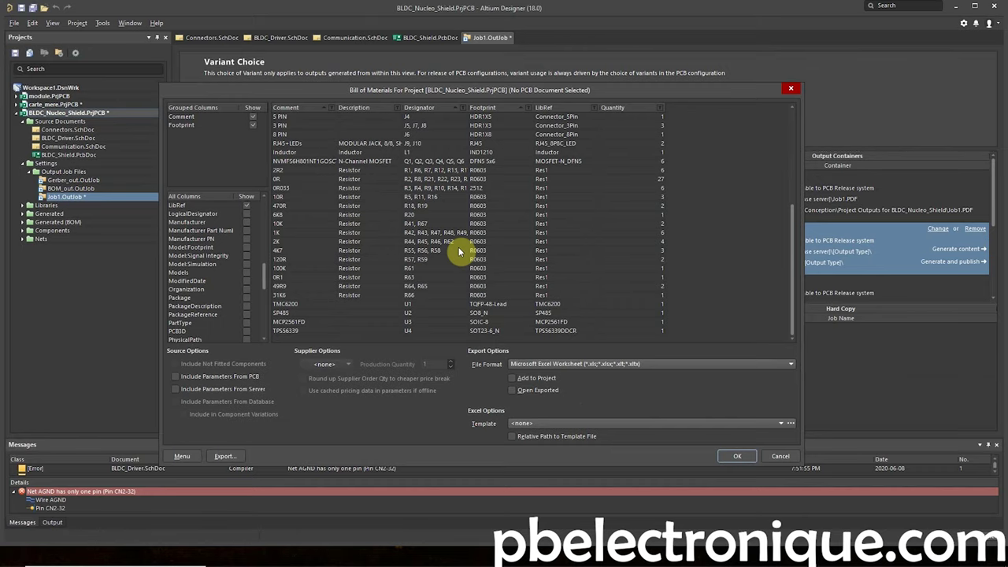
left_click(738, 457)
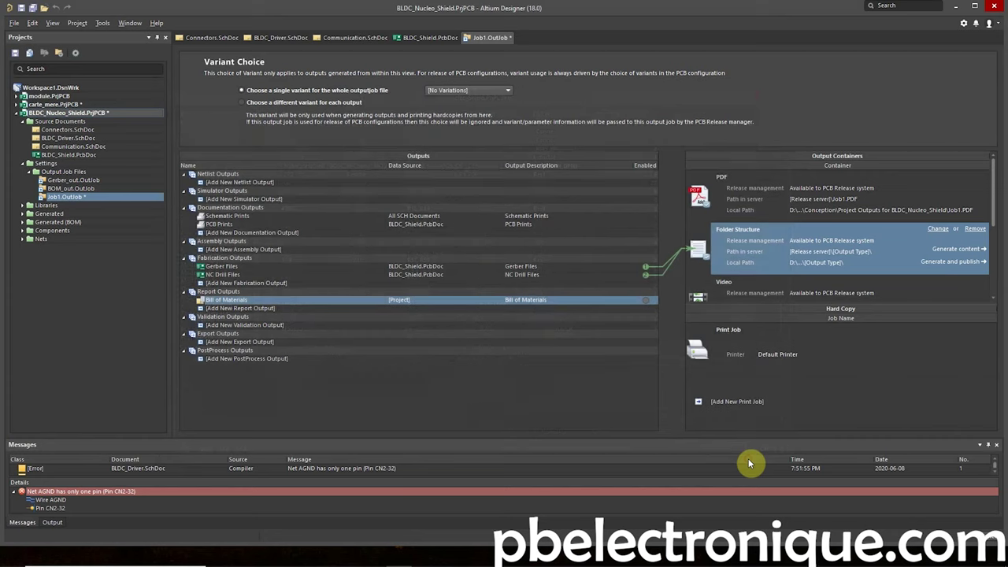
left_click(648, 300)
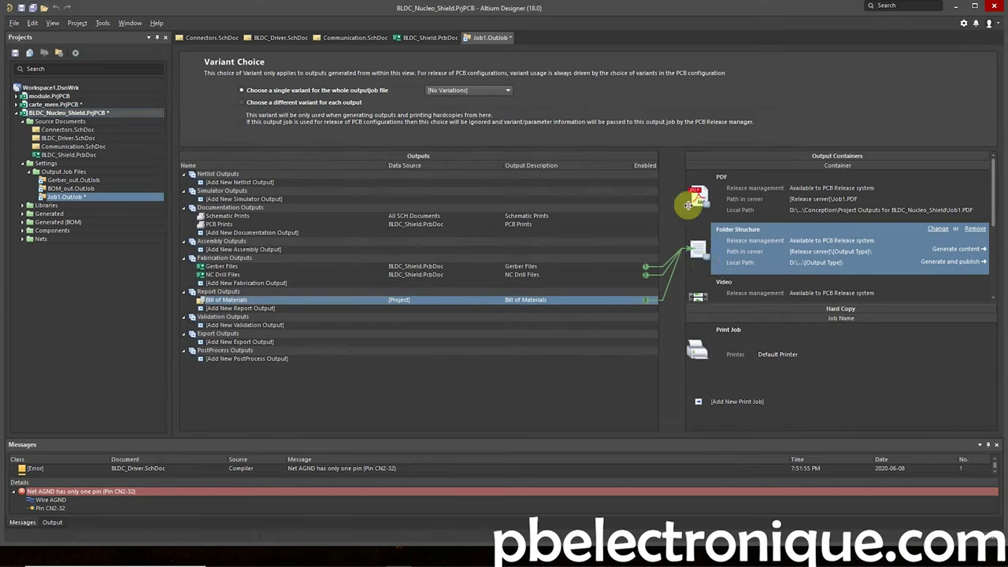
Open Add New Export Output to show the list of export output types
left_click(272, 342)
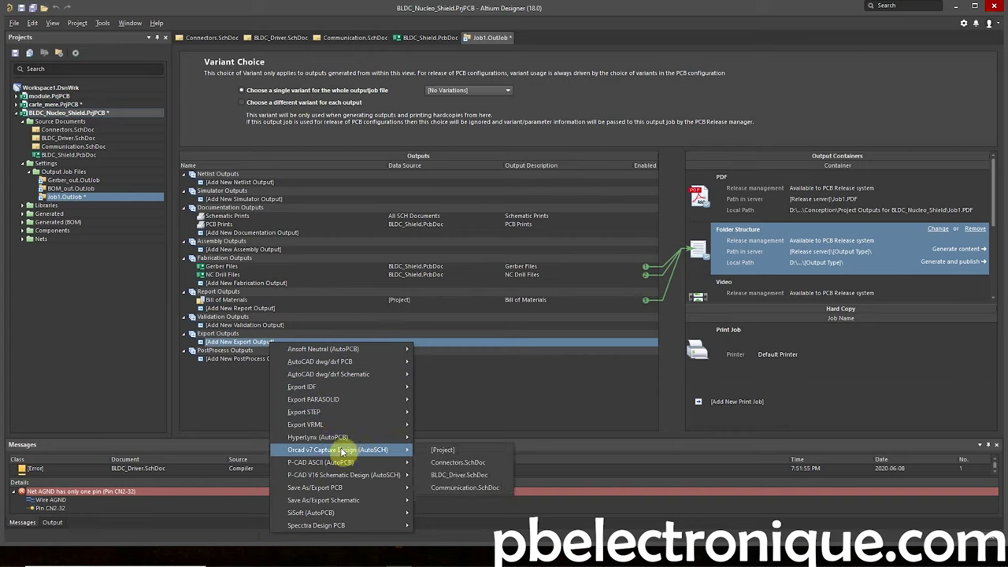
mouse_move(304, 412)
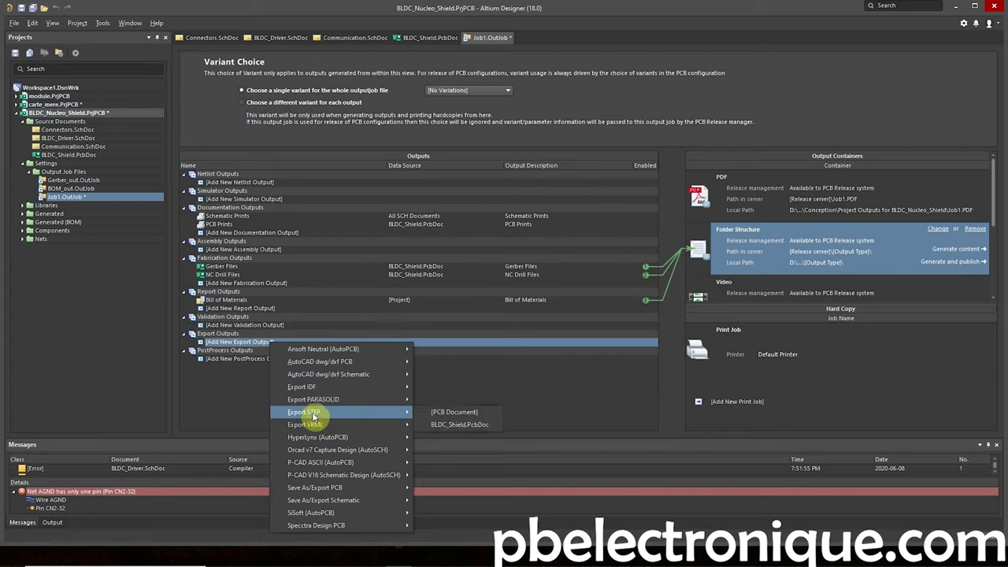
Add an Export STEP output for BLDC_Shield.PcbDoc, keeping Export Folded Board and both body types
left_click(460, 424)
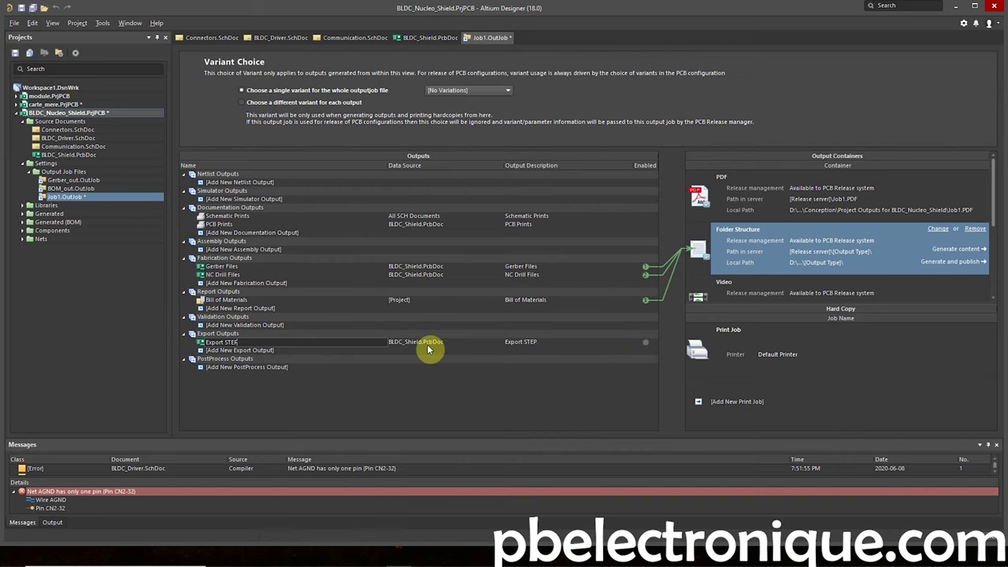
right_click(410, 340)
left_click(470, 482)
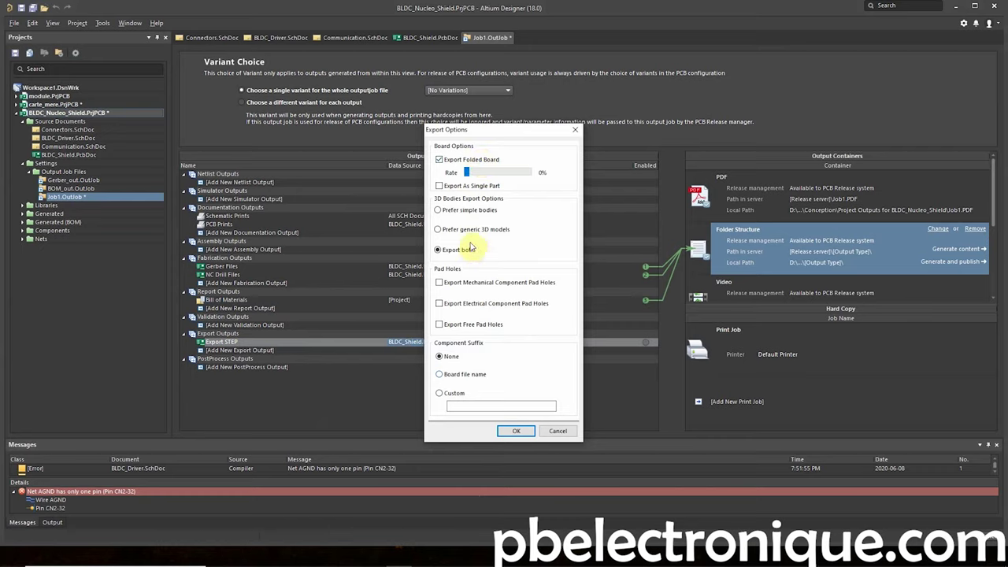
left_click(504, 431)
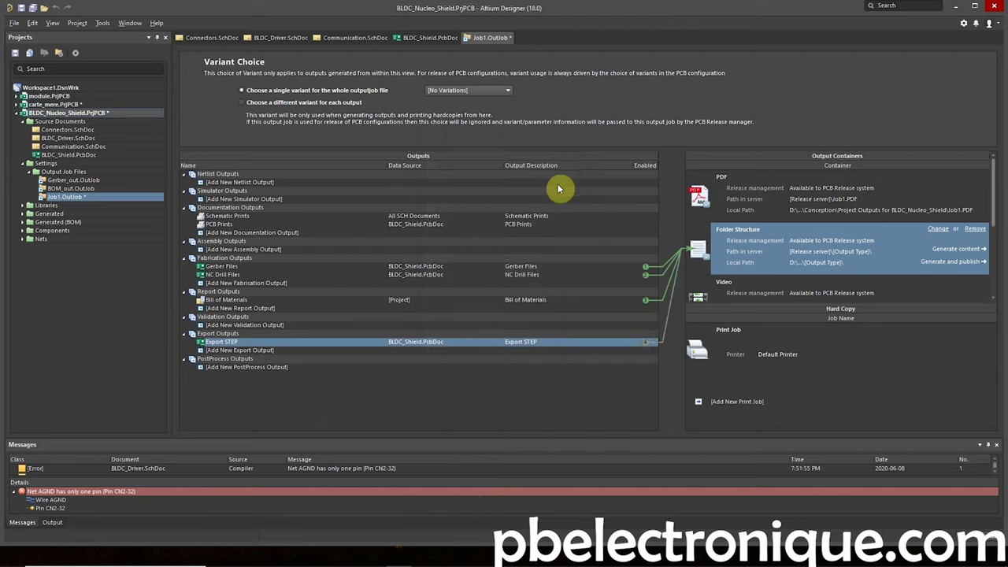
Save Job1.OutJob under the new name Export_multiple in the Conception folder
right_click(490, 39)
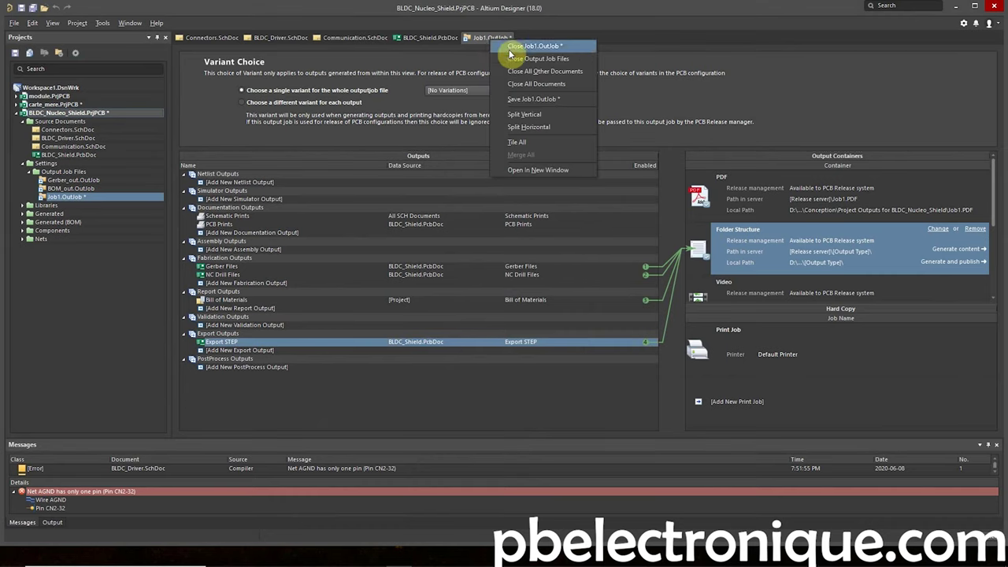
left_click(532, 101)
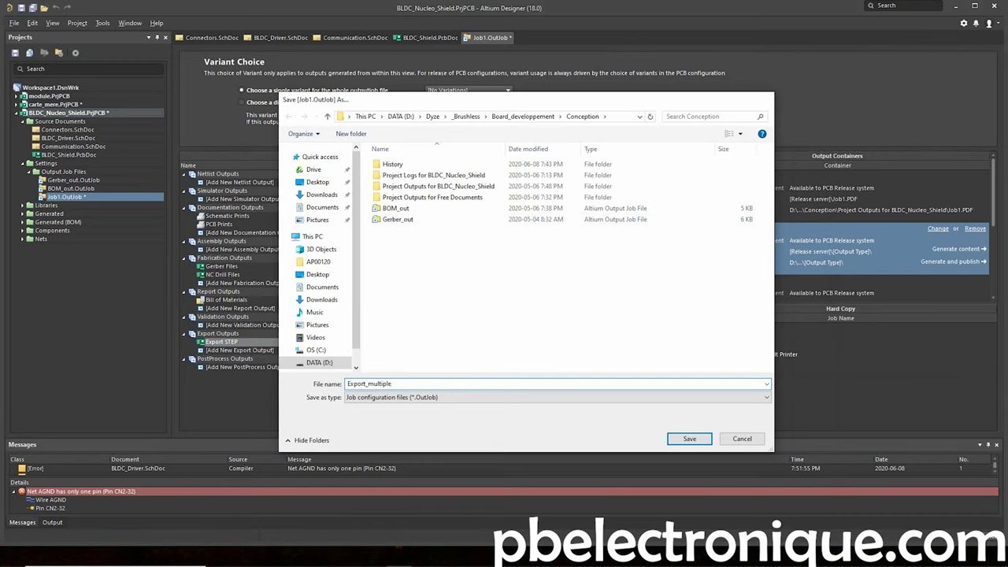
key("Return")
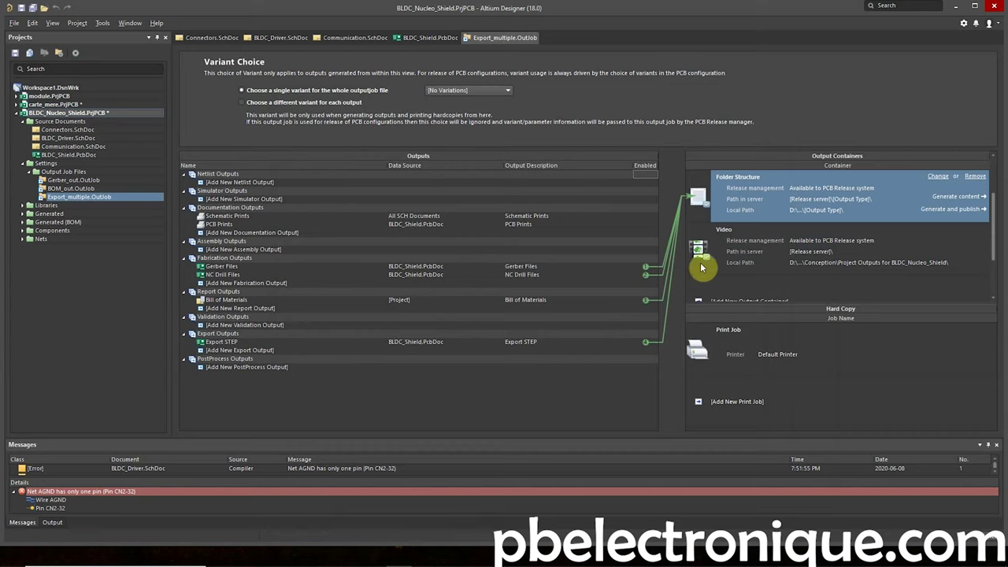
Link Schematic Prints and PCB Prints to the PDF container and generate Job1.PDF
scroll(740, 253, "up", 1)
scroll(710, 249, "down", 1)
scroll(712, 231, "up", 1)
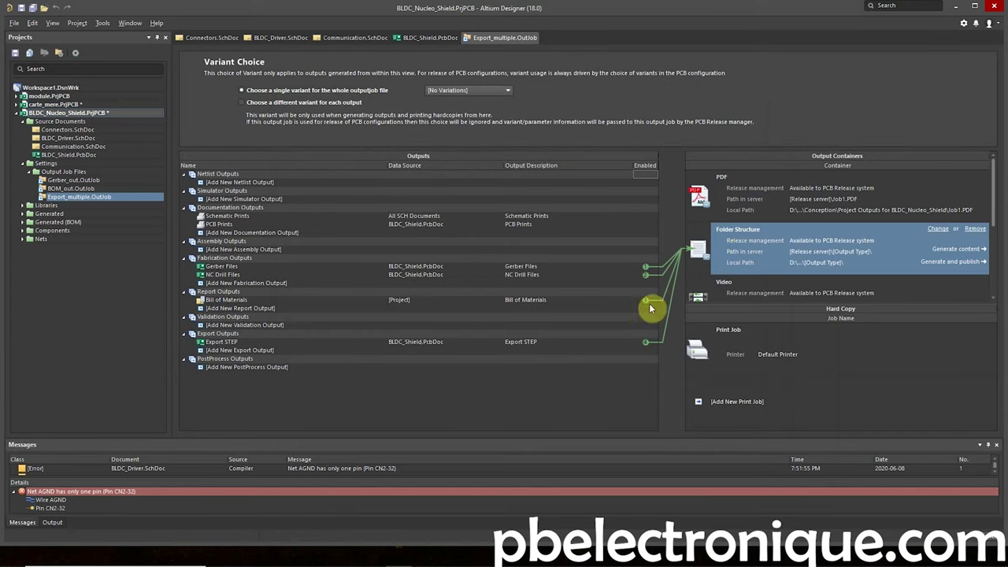
left_click(730, 205)
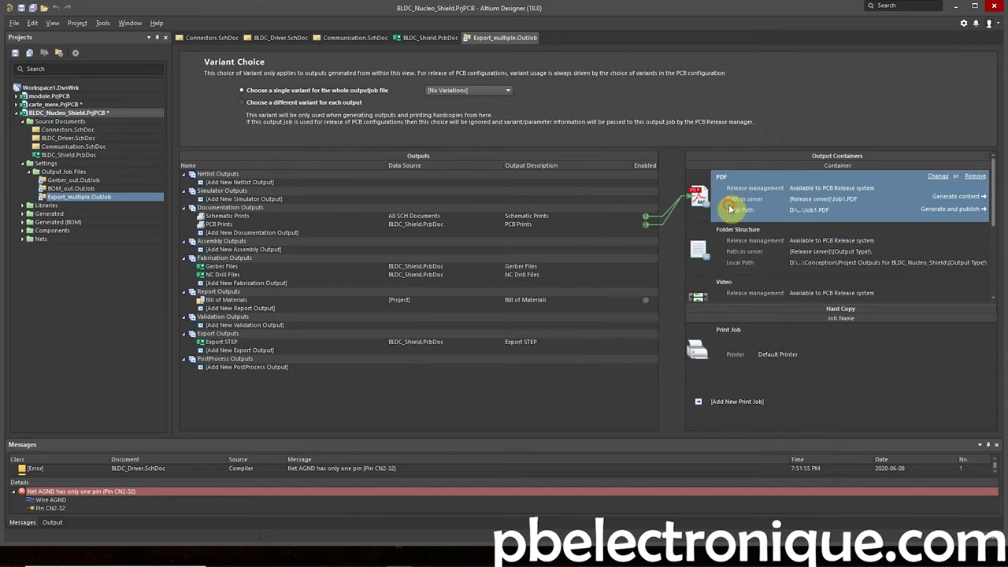
left_click(644, 226)
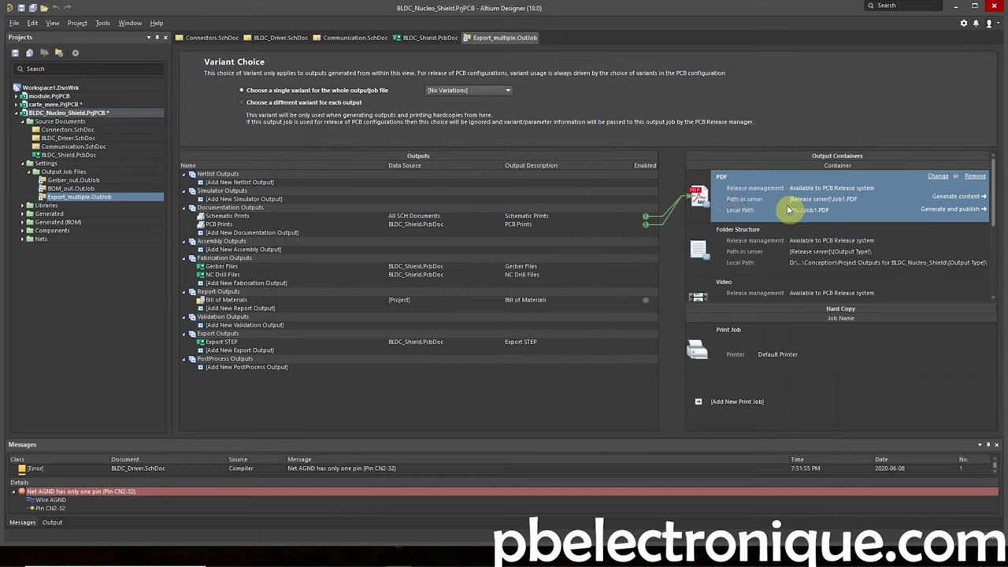
left_click(948, 197)
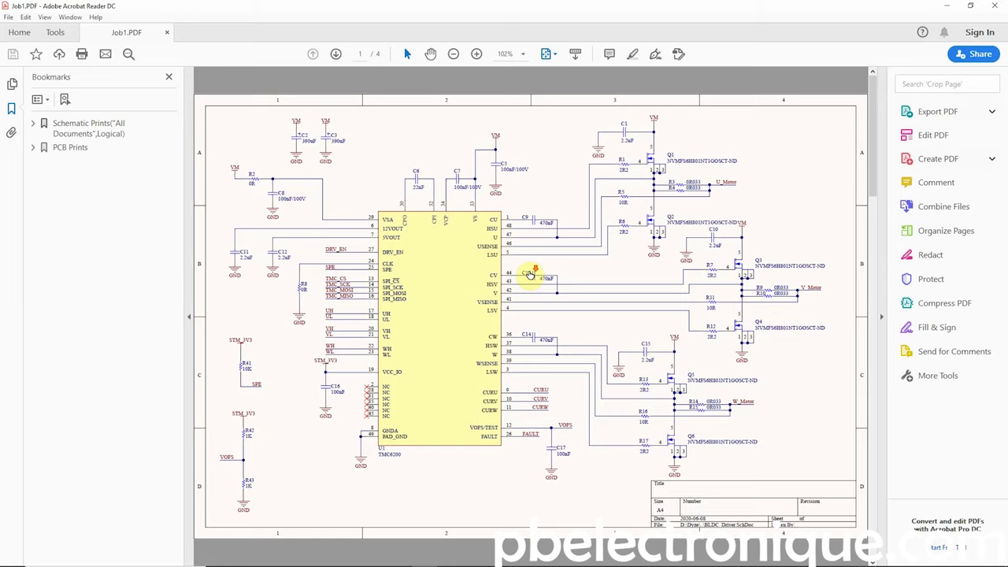
Zoom and scroll through the PCB print and schematic pages of Job1.PDF
key("ctrl+0")
scroll(525, 252, "down", 3)
scroll(534, 252, "down", 3)
scroll(517, 231, "down", 3)
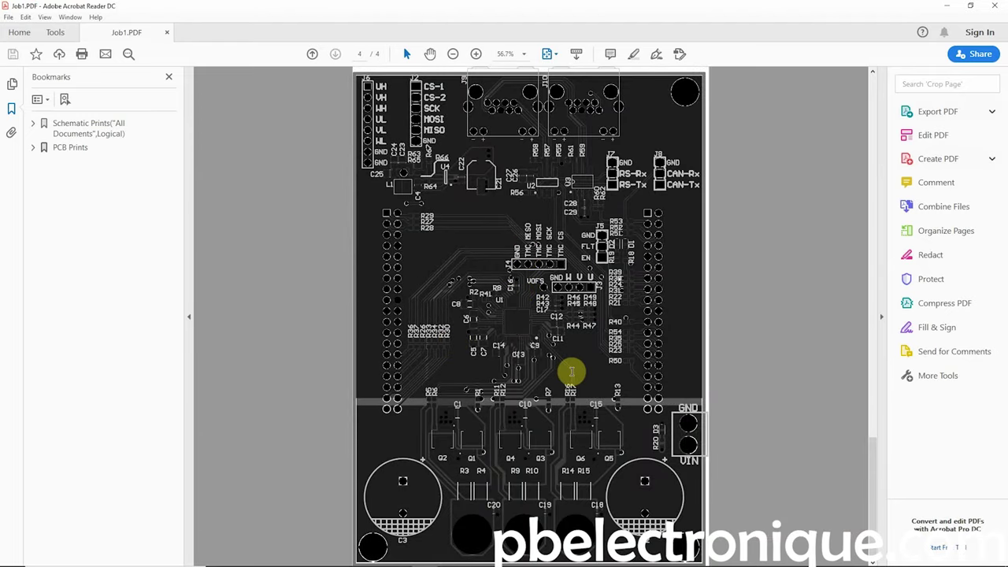
key("ctrl+2")
scroll(559, 331, "up", 3)
scroll(552, 299, "up", 3)
scroll(545, 268, "up", 3)
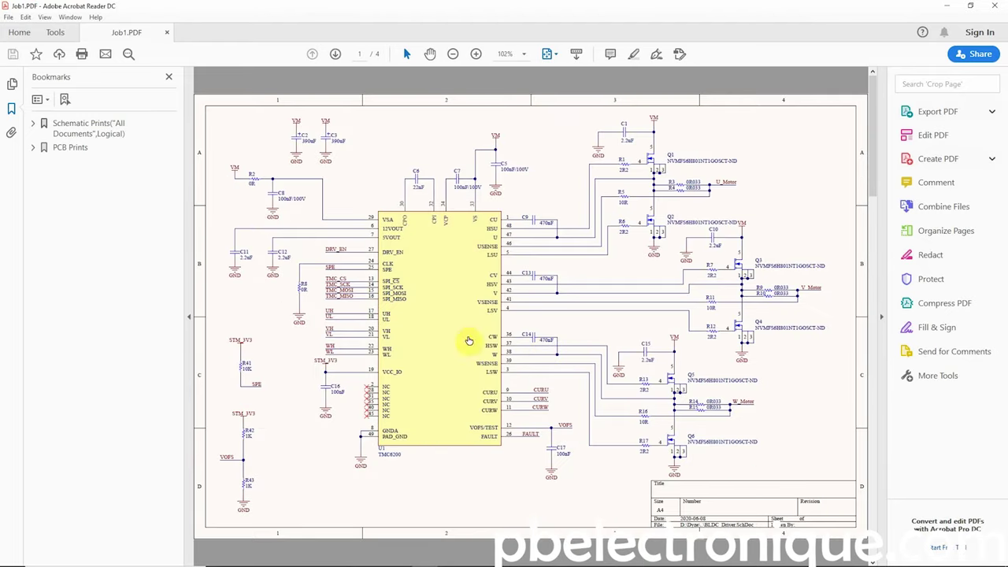
key("ctrl+0")
scroll(535, 347, "down", 3)
scroll(548, 343, "down", 5)
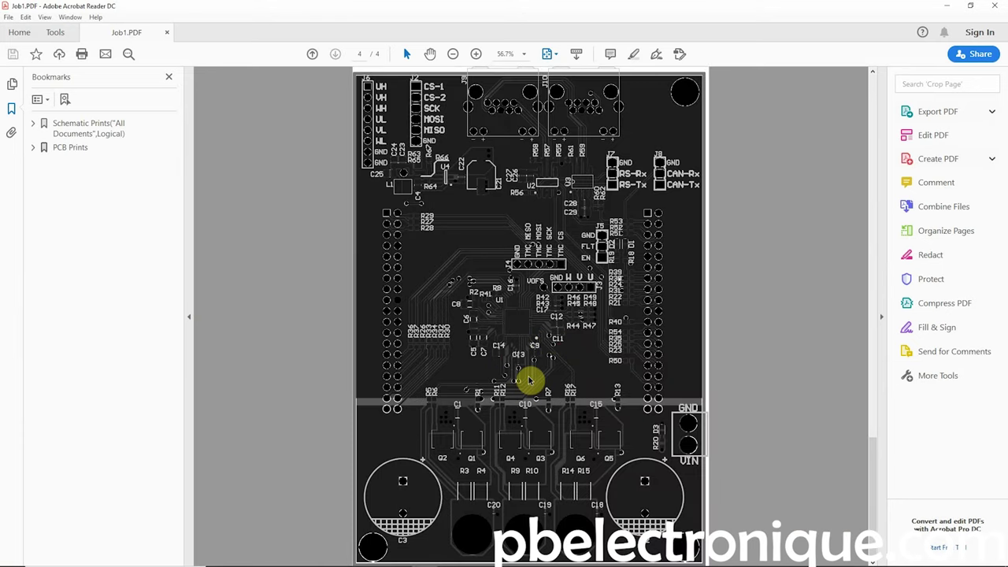
scroll(533, 291, "up", 4, "ctrl")
scroll(534, 295, "up", 3, "ctrl")
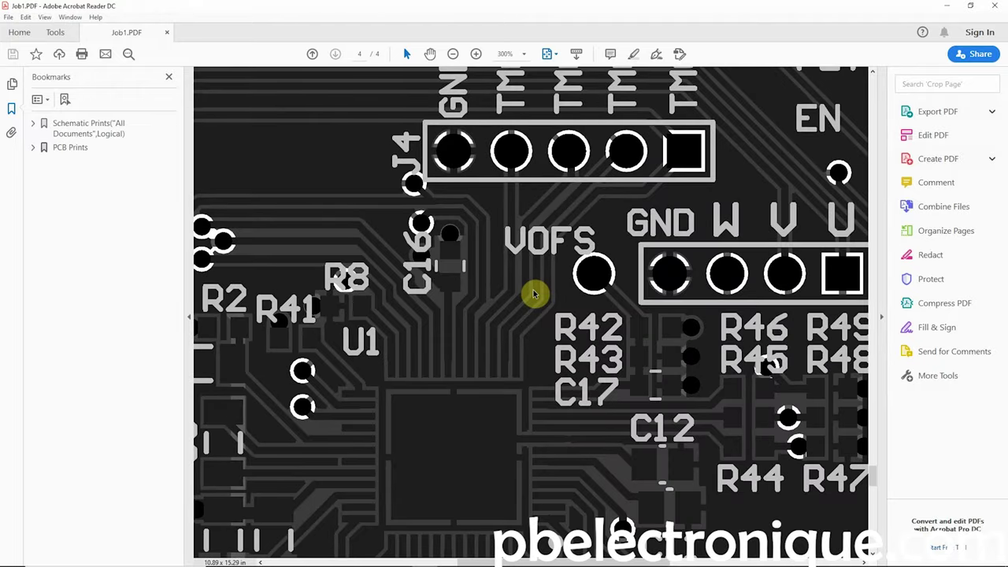
scroll(563, 319, "down", 3, "ctrl")
scroll(565, 315, "down", 3, "ctrl")
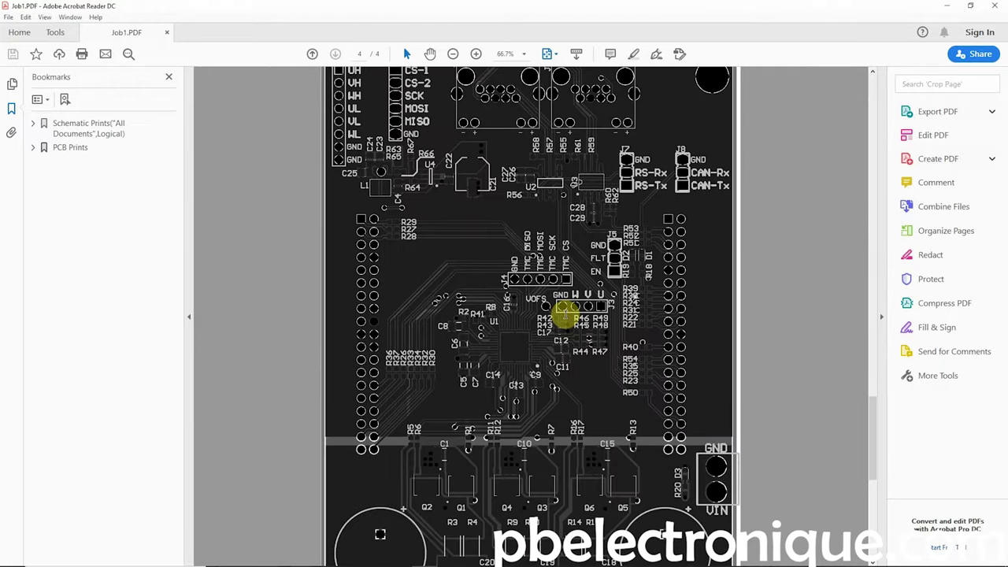
scroll(563, 315, "down", 2, "ctrl")
scroll(565, 315, "up", 3)
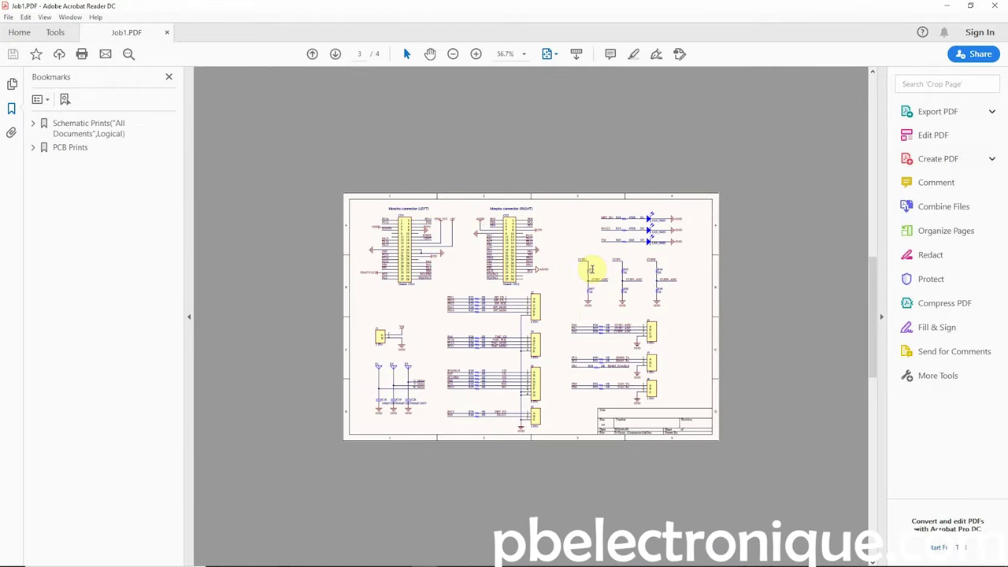
scroll(573, 319, "up", 2, "ctrl")
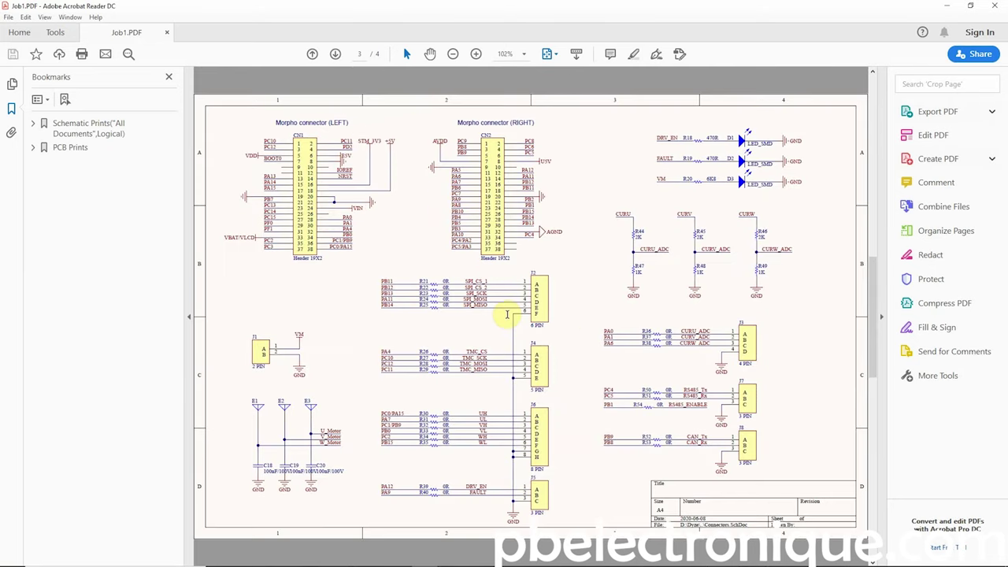
Clear the text selection, dismiss the SP485 properties popup, and close the PDF
key("ctrl+a")
left_click(575, 269)
scroll(559, 390, "up", 2)
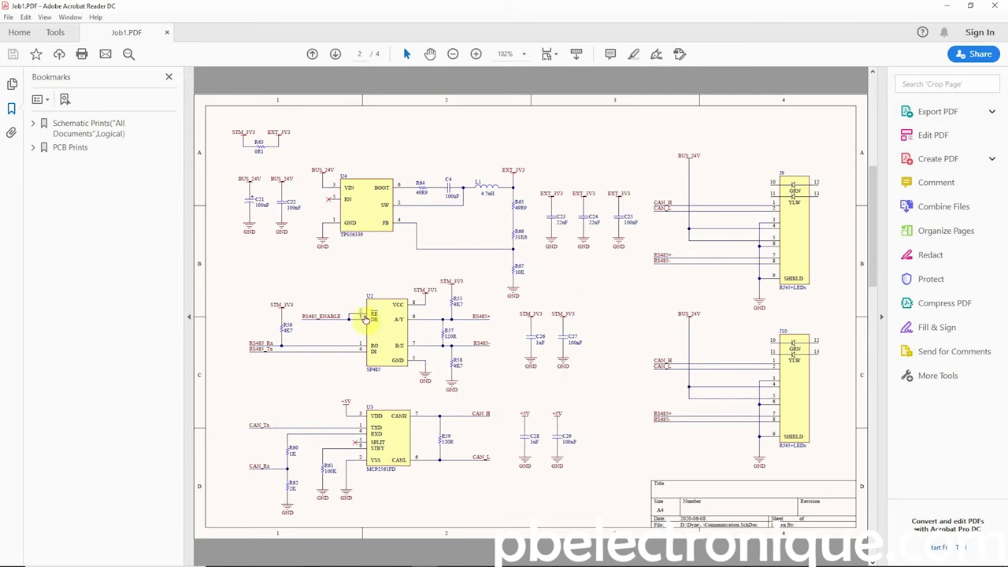
mouse_move(386, 331)
left_click(376, 273)
left_click(999, 4)
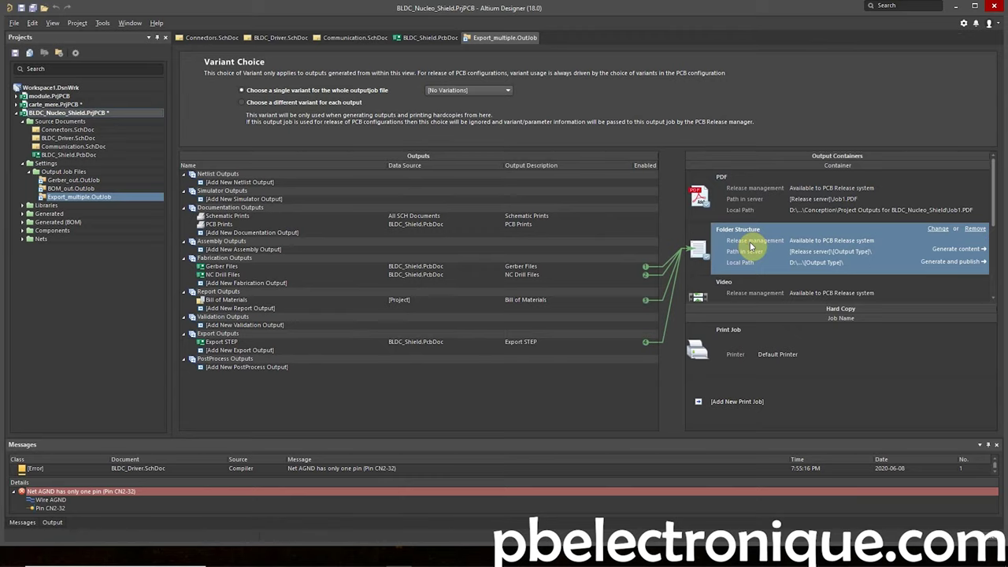
Generate the Folder Structure container outputs into Project Outputs for Free Documents
left_click(937, 250)
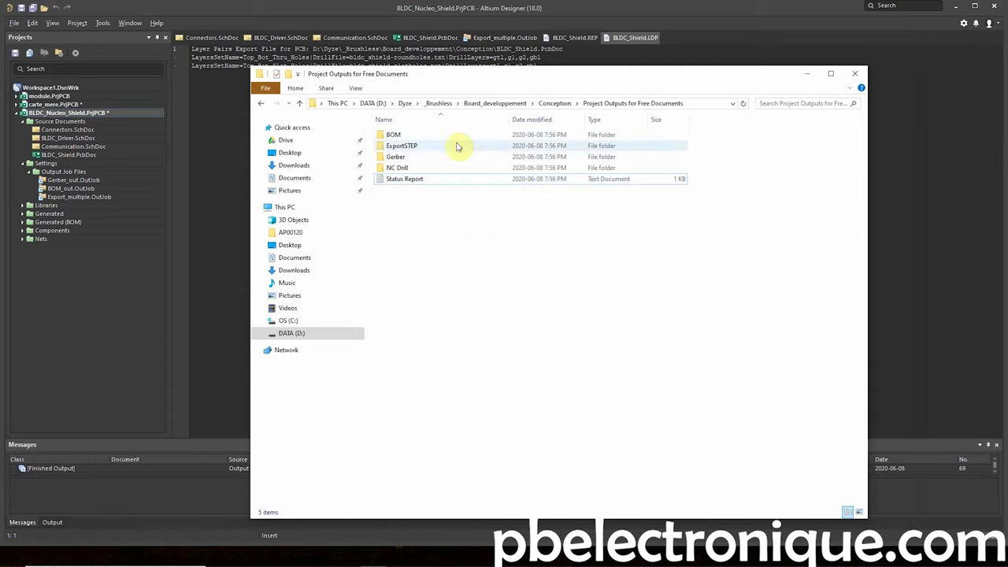
Open the Bill of Materials-BLDC_Nucleo_Shield spreadsheet from the BOM folder in Excel
left_click(445, 167)
left_click(441, 203)
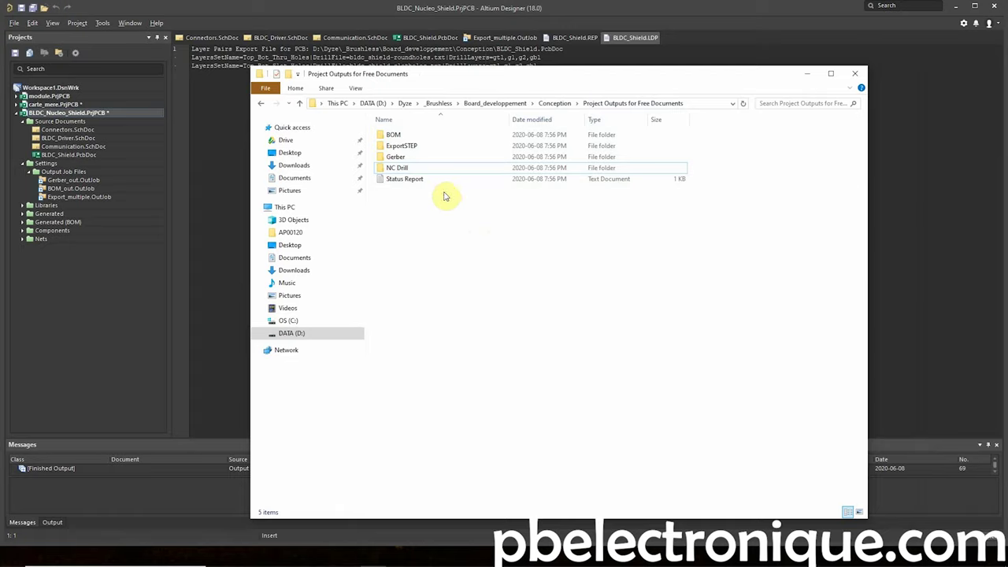
left_click(415, 136)
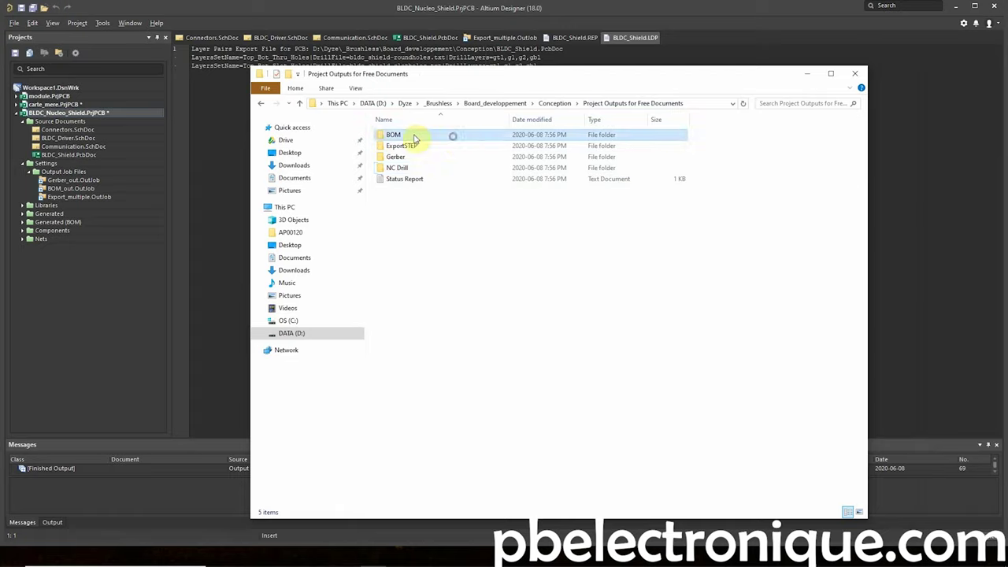
double_click(413, 138)
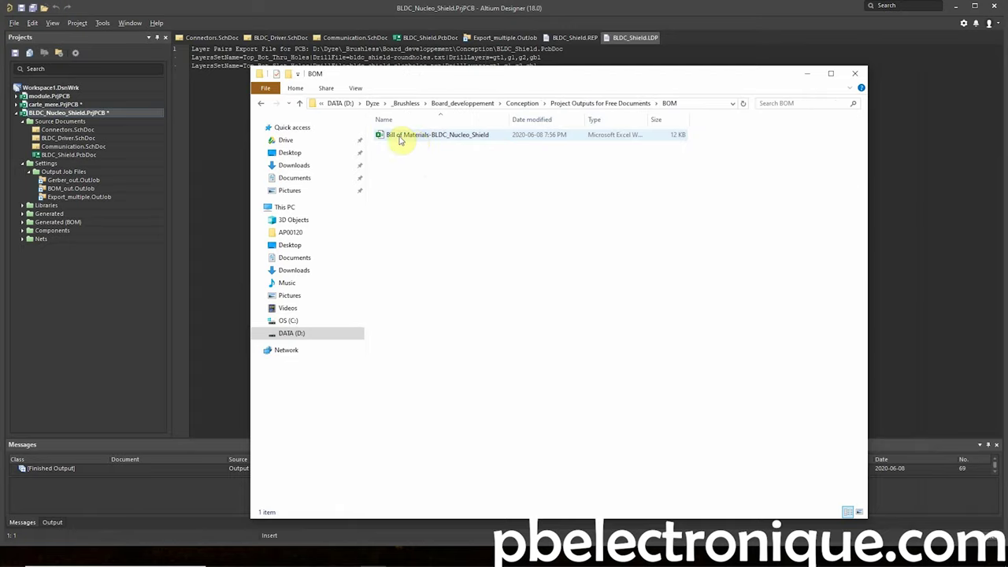
left_click(497, 140)
double_click(497, 140)
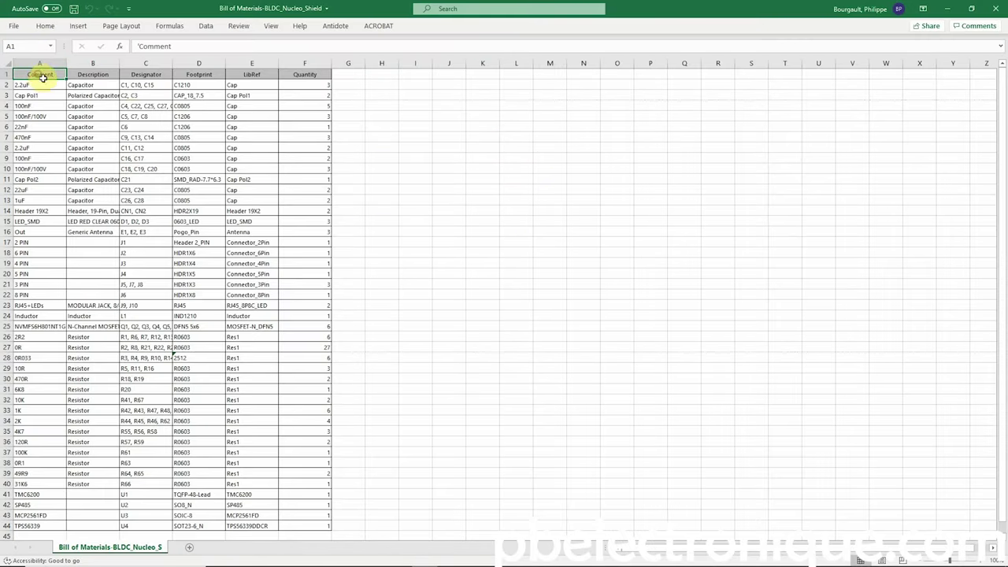
left_click_drag(44, 77, 335, 265)
left_click(415, 221)
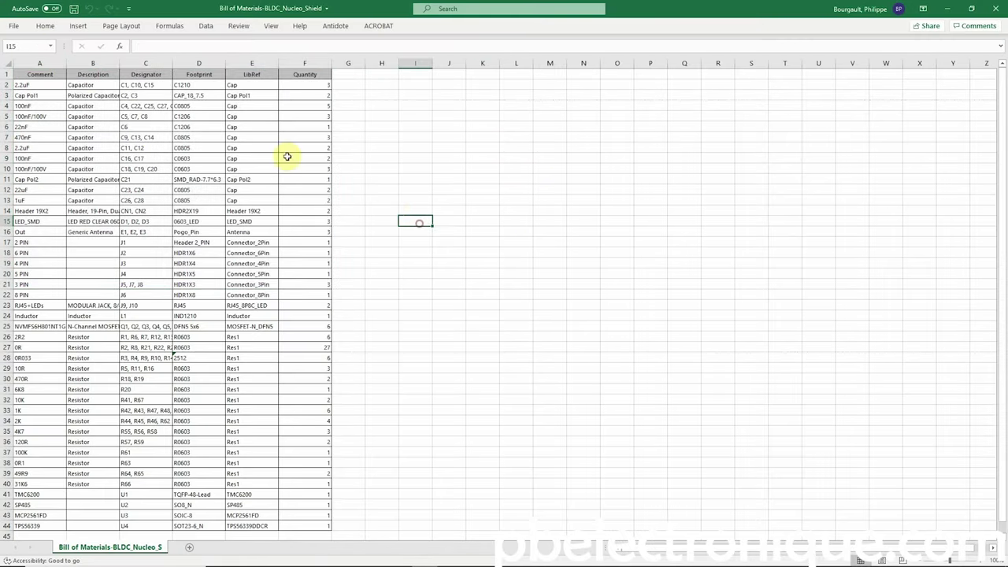
left_click(39, 74)
left_click(93, 74)
key("ctrl+shift+Down")
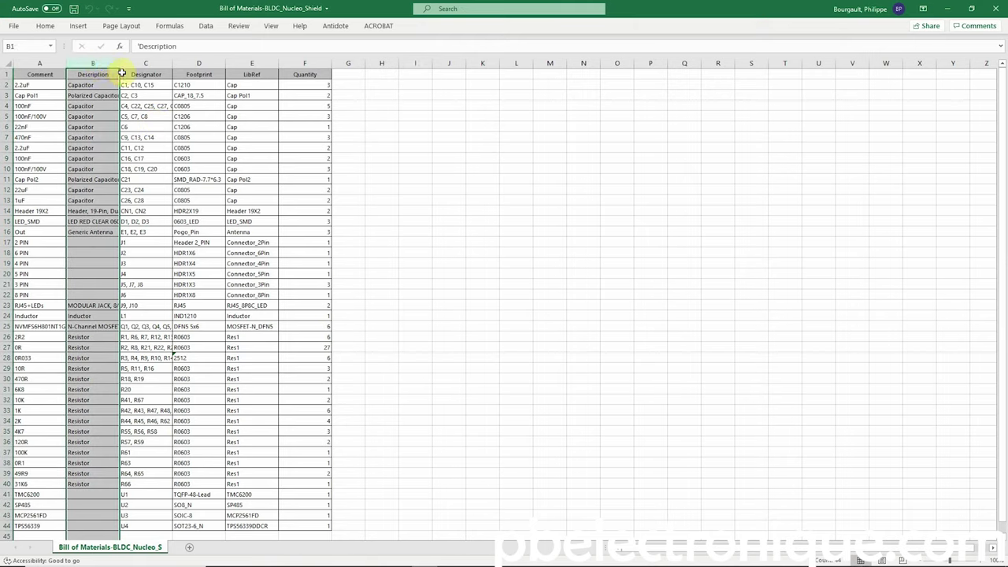
left_click(147, 64)
left_click(209, 64)
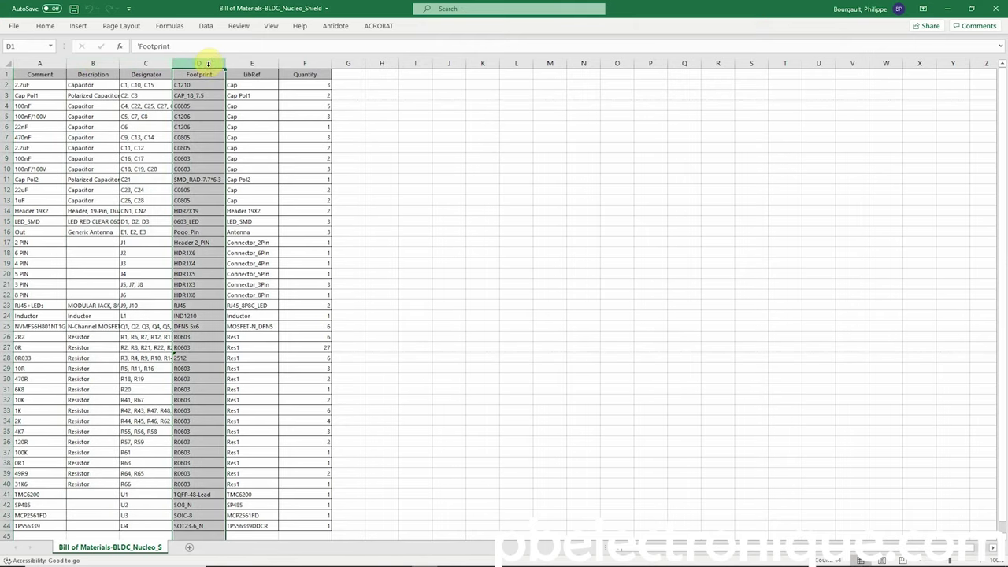
left_click(245, 63)
left_click(247, 74)
left_click(297, 74)
left_click(299, 96)
scroll(299, 96, "down", 6)
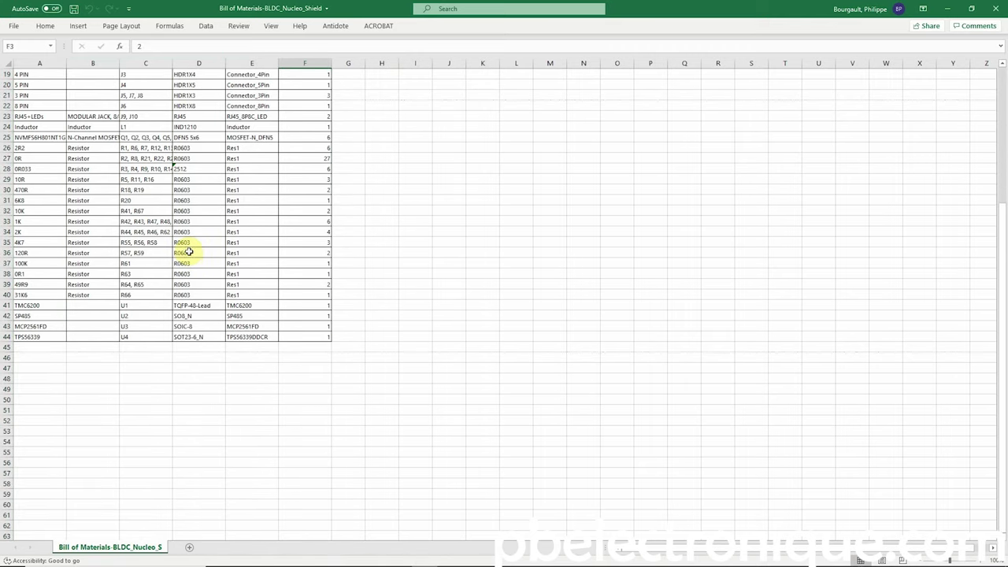
scroll(167, 228, "up", 1)
scroll(186, 279, "up", 4)
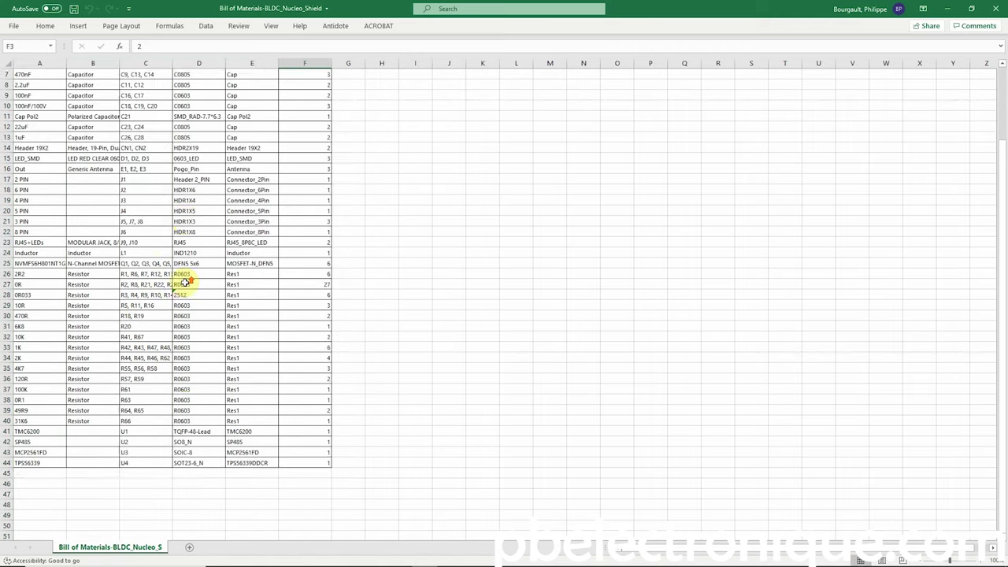
scroll(195, 300, "up", 1)
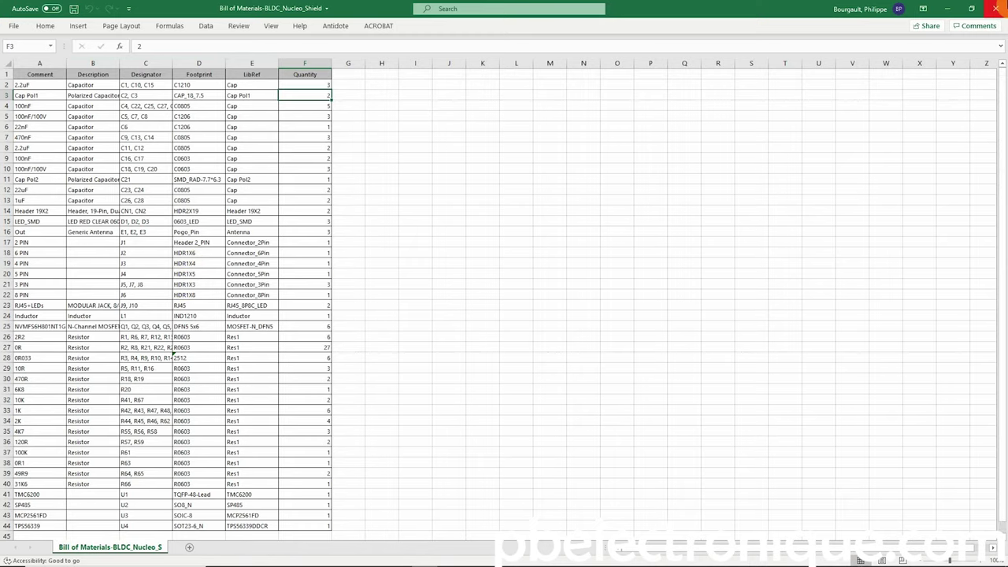
Close the BOM spreadsheet and inspect the ExportSTEP, Gerber and NC Drill folders in turn
left_click(999, 7)
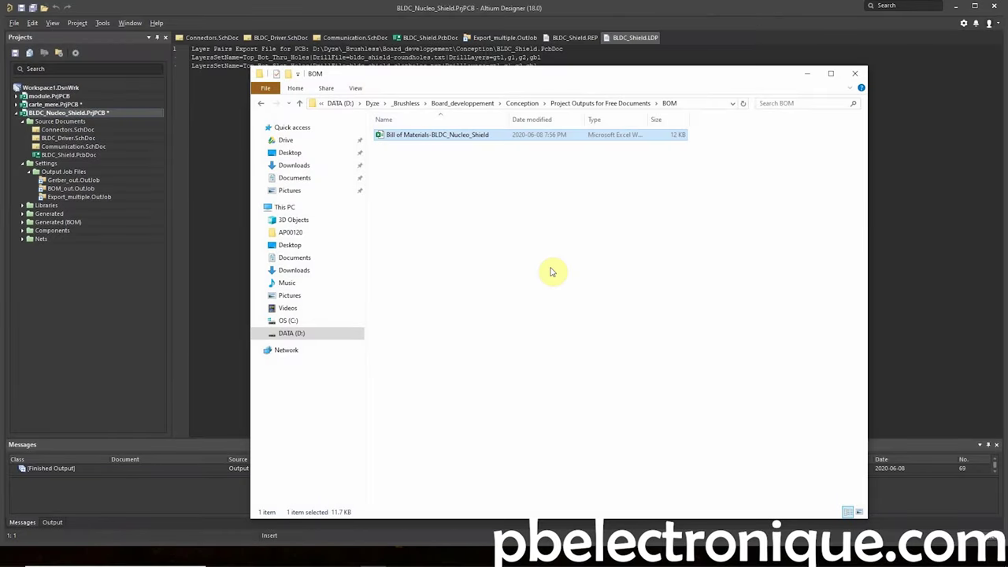
left_click(591, 105)
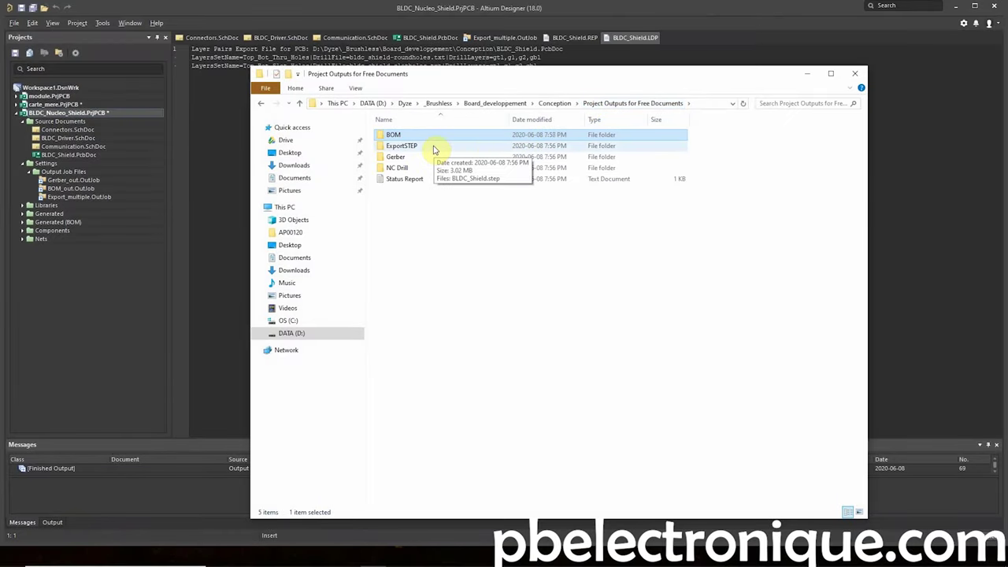
double_click(406, 148)
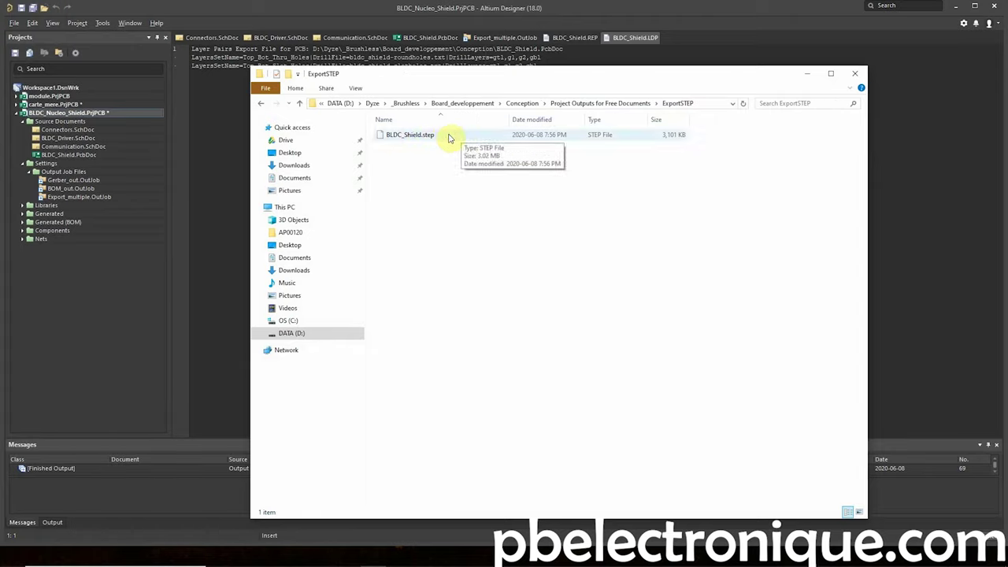
left_click(611, 103)
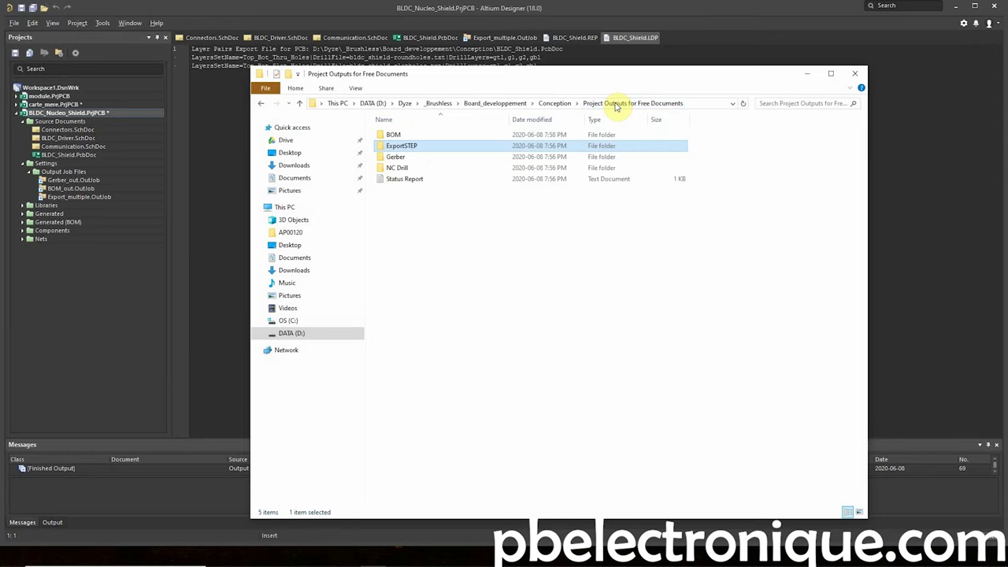
double_click(445, 157)
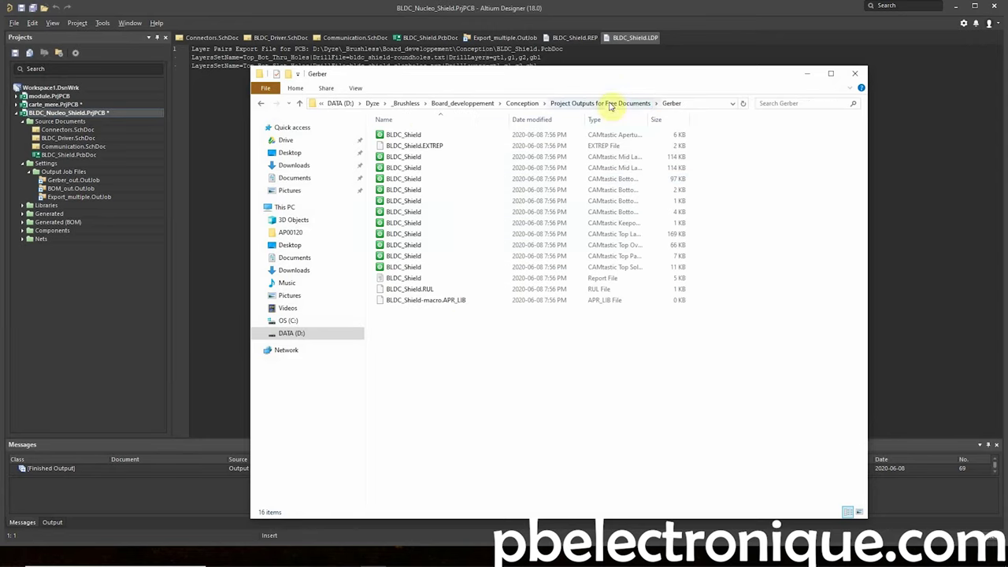
left_click(611, 105)
double_click(409, 168)
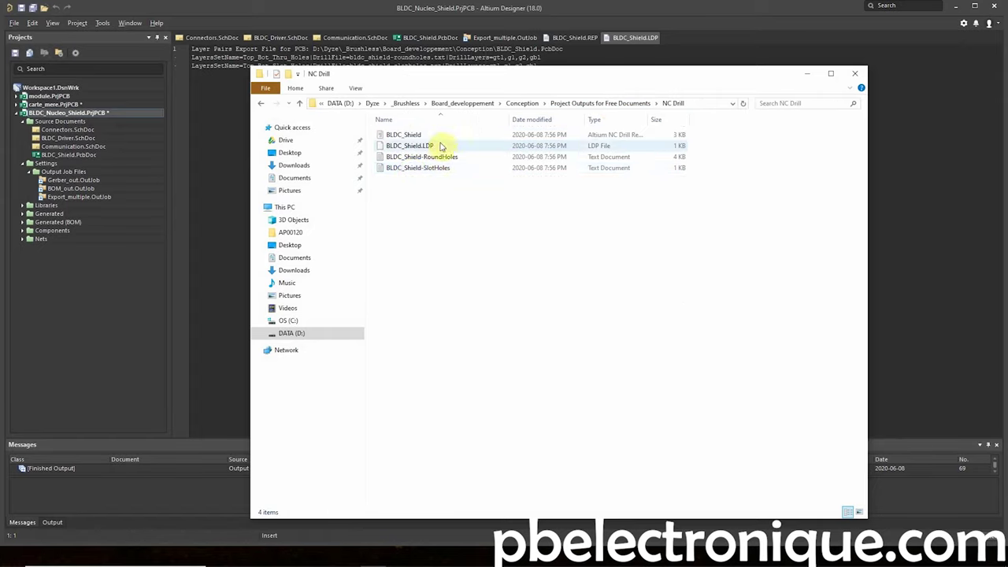
left_click(590, 103)
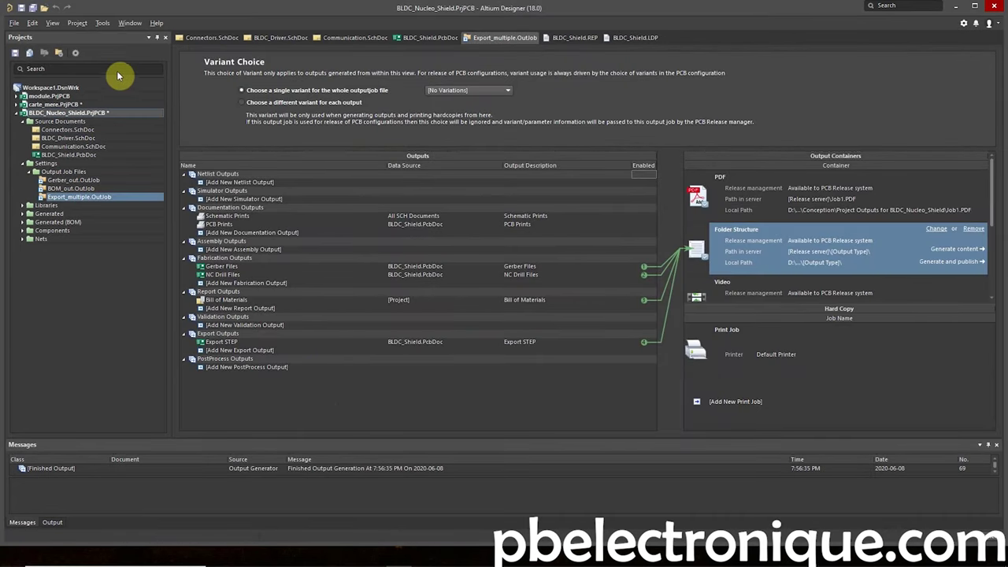
left_click(210, 39)
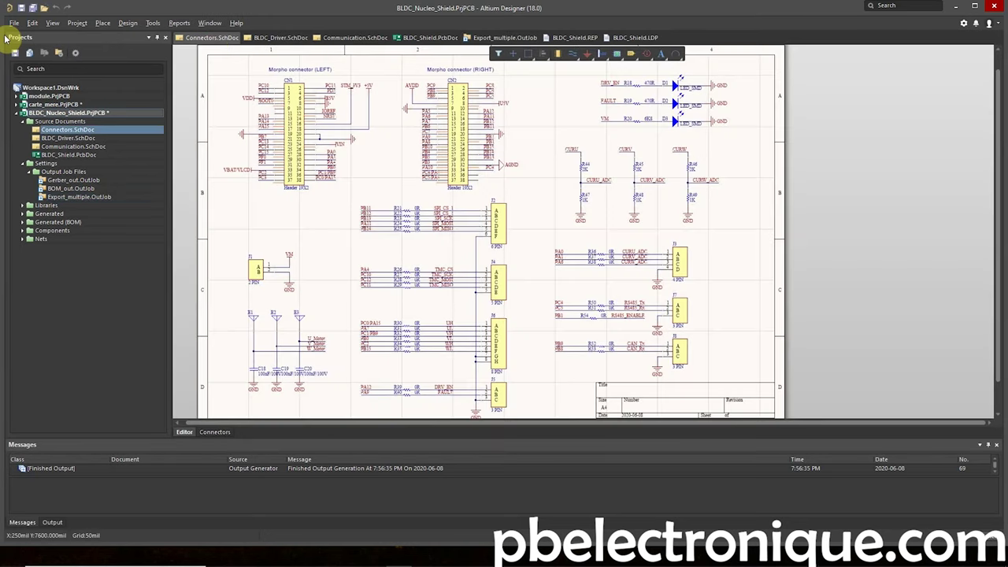
left_click(14, 23)
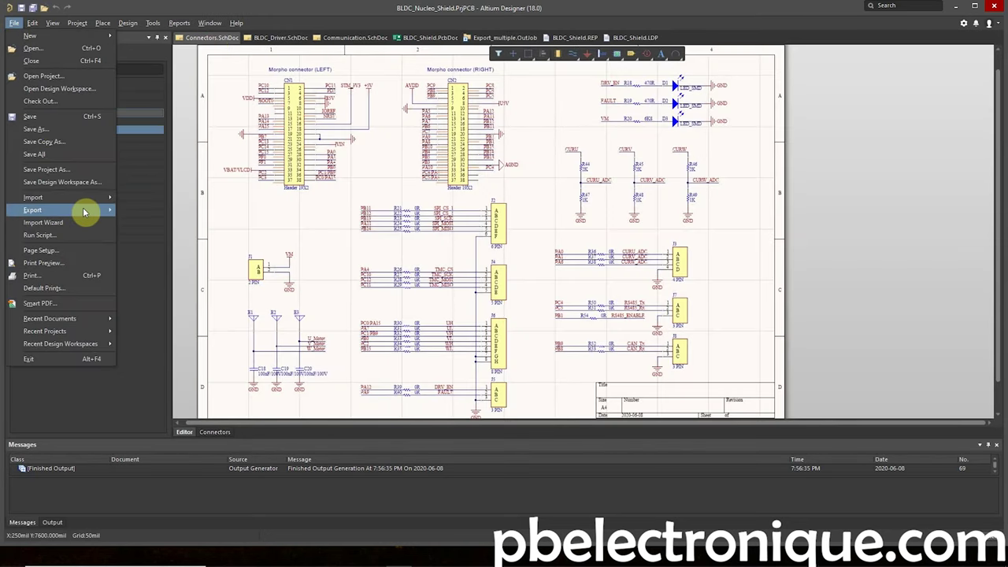
mouse_move(33, 210)
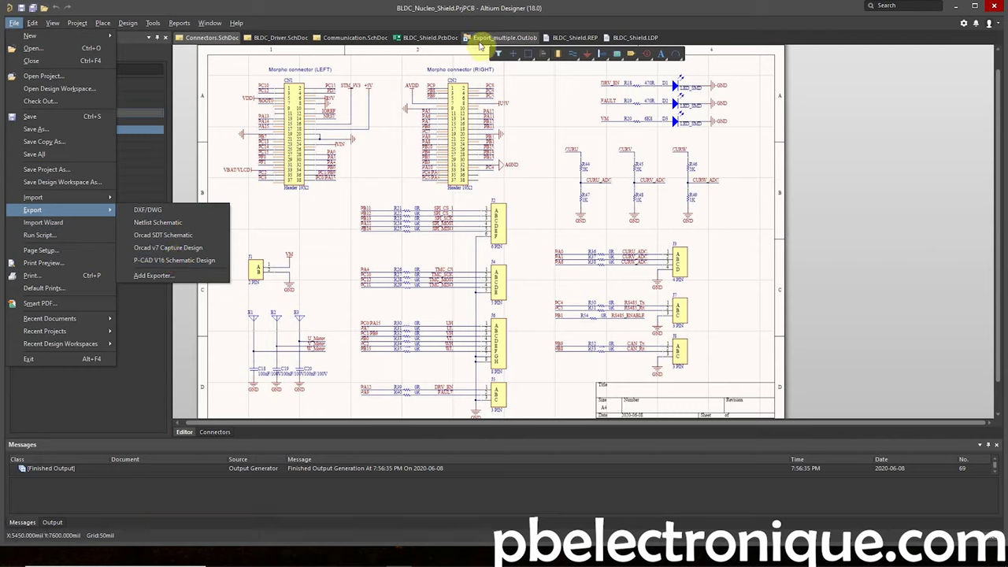
left_click(480, 45)
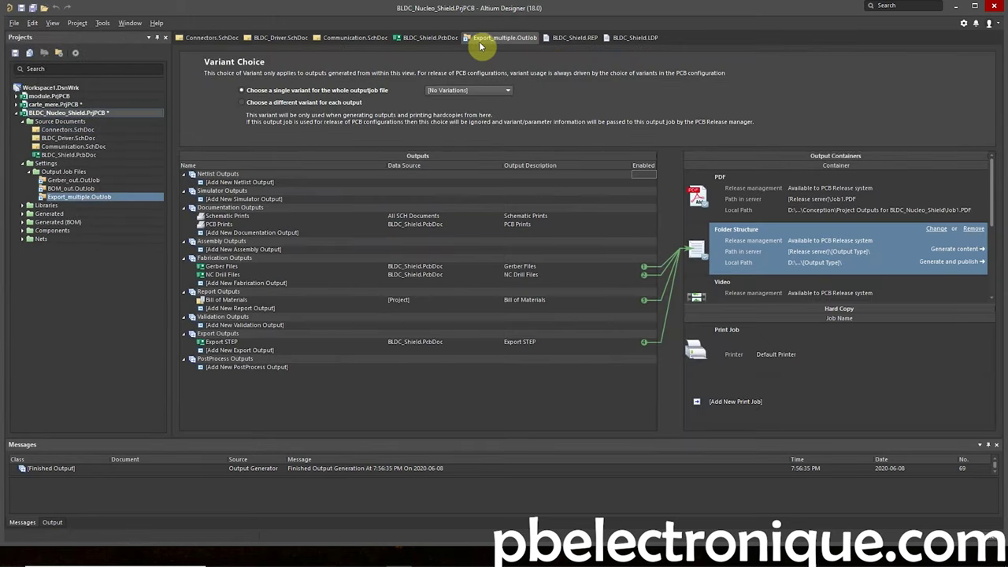